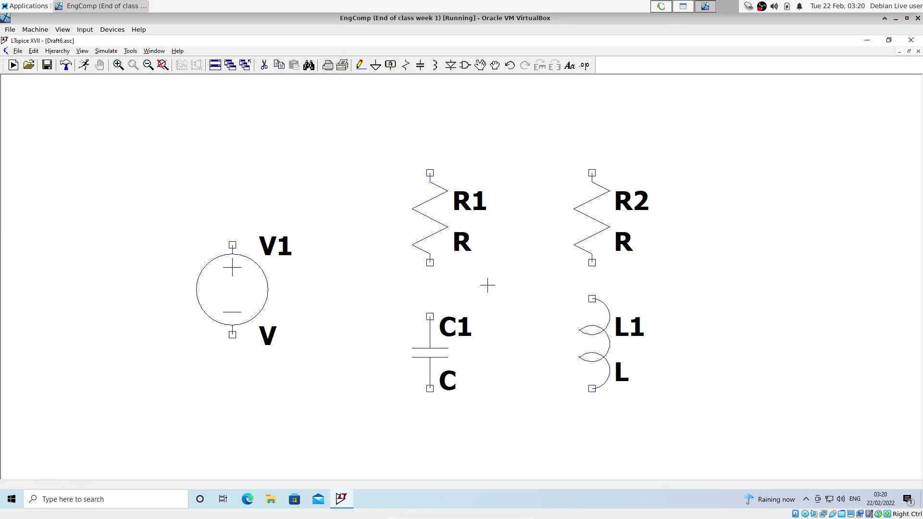
Wire the positive terminal of V1 to the upper ends of R1 and R2 with a shared rail above the components.
click(361, 66)
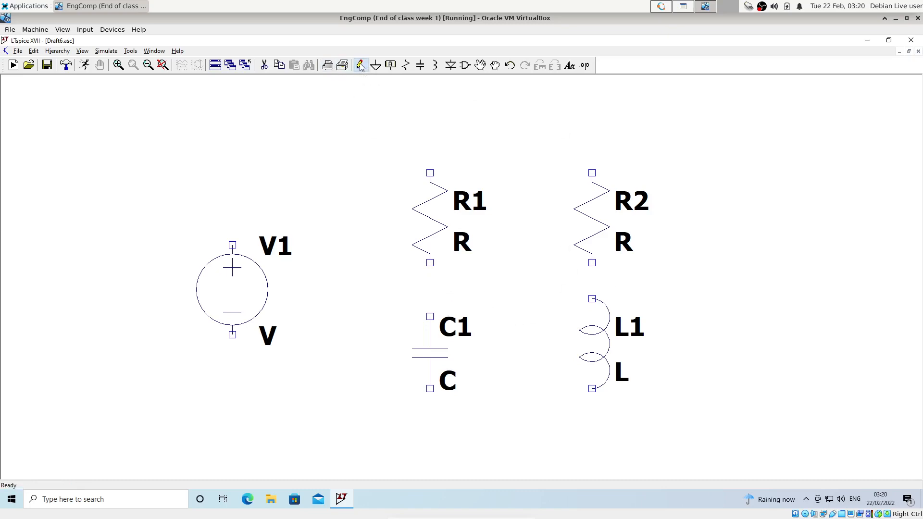
click(232, 245)
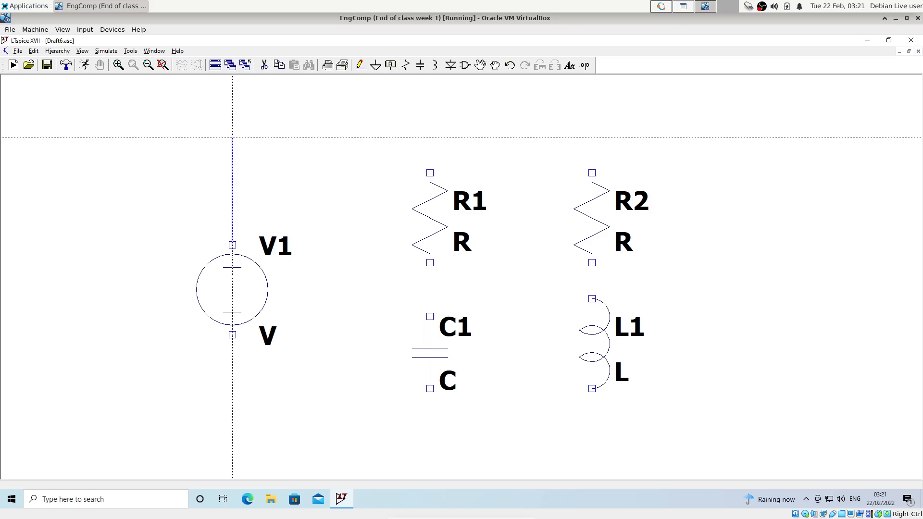
right_click(233, 137)
click(232, 137)
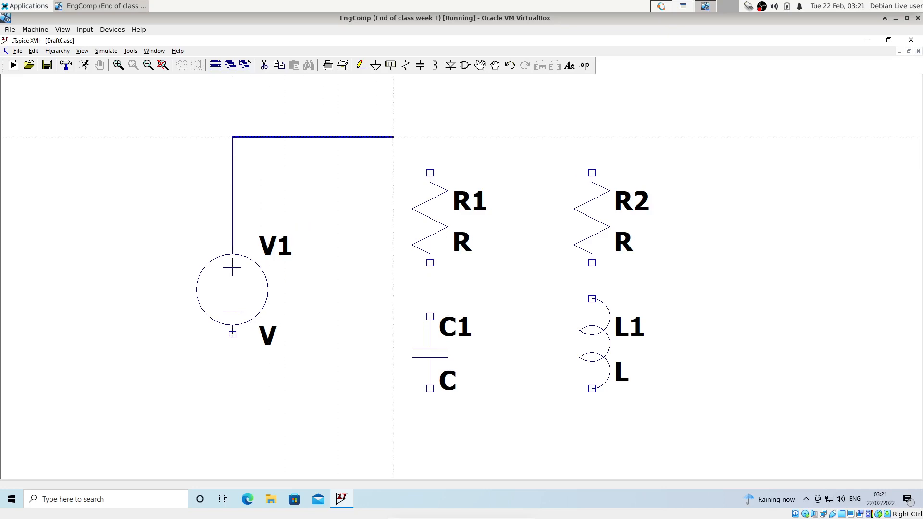
click(430, 137)
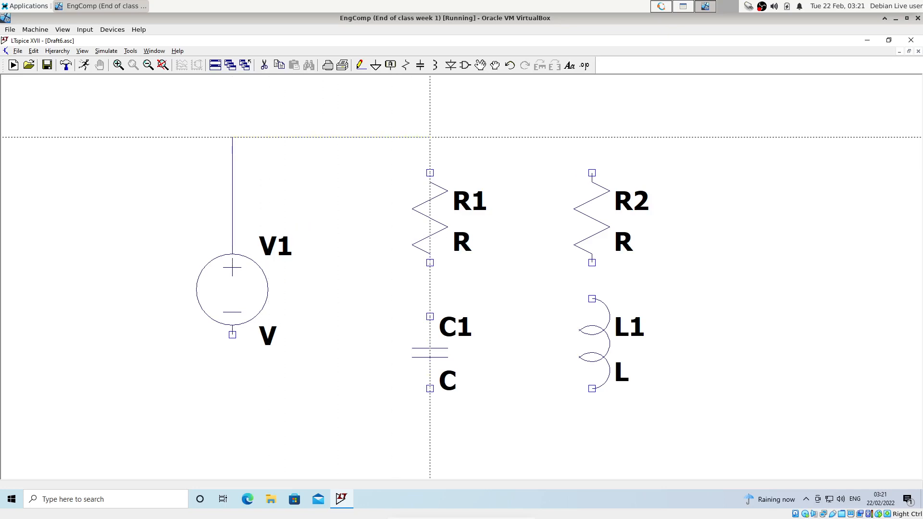
click(430, 172)
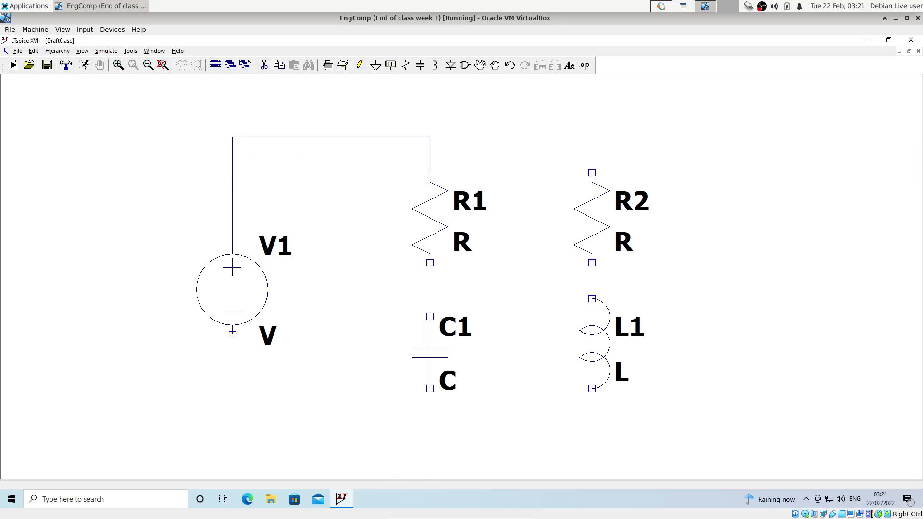
click(592, 172)
click(592, 137)
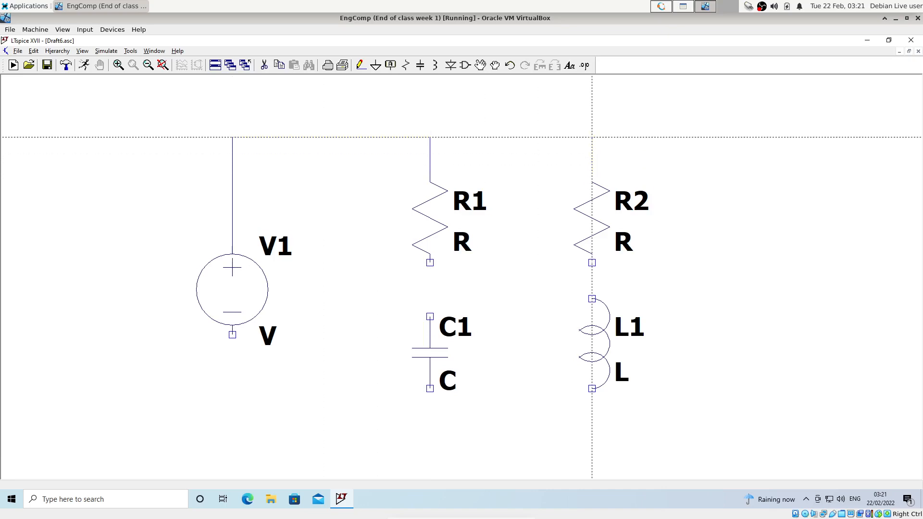
click(430, 137)
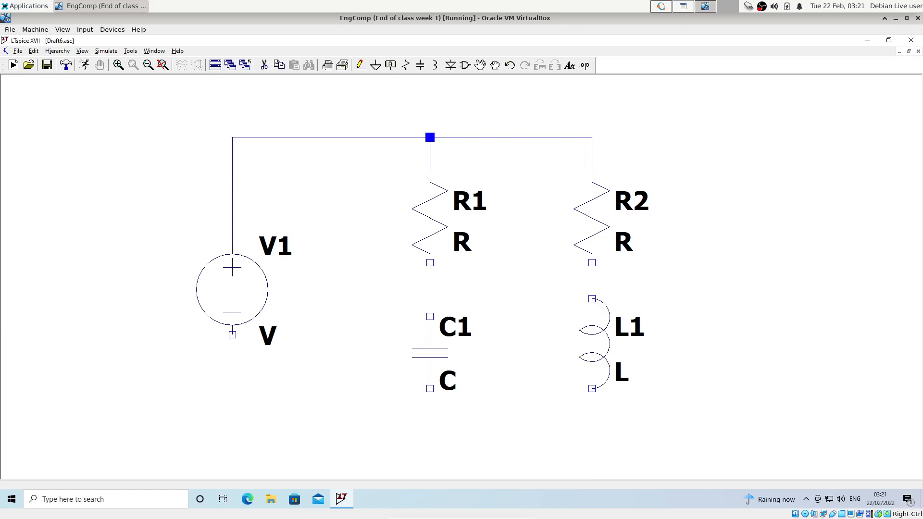
Wire the negative terminal of V1 to the lower ends of C1 and L1 with a shared rail below the components.
click(233, 335)
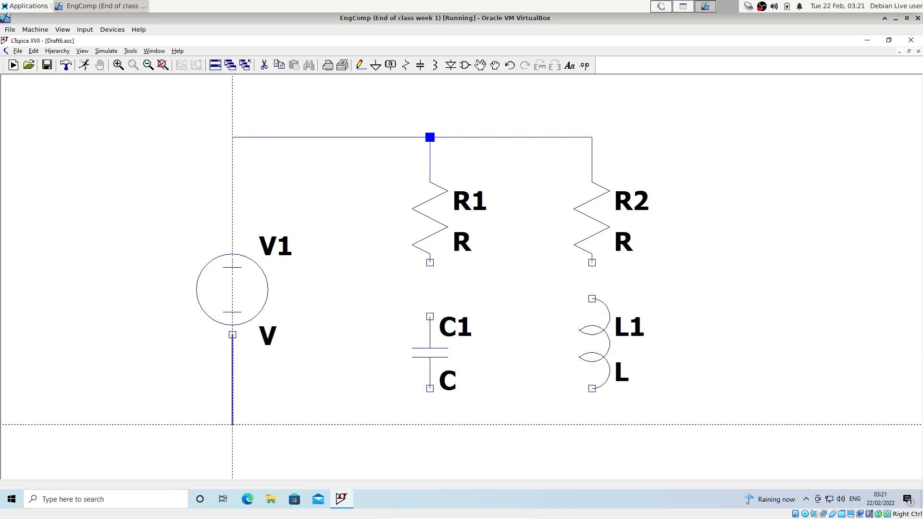
click(233, 425)
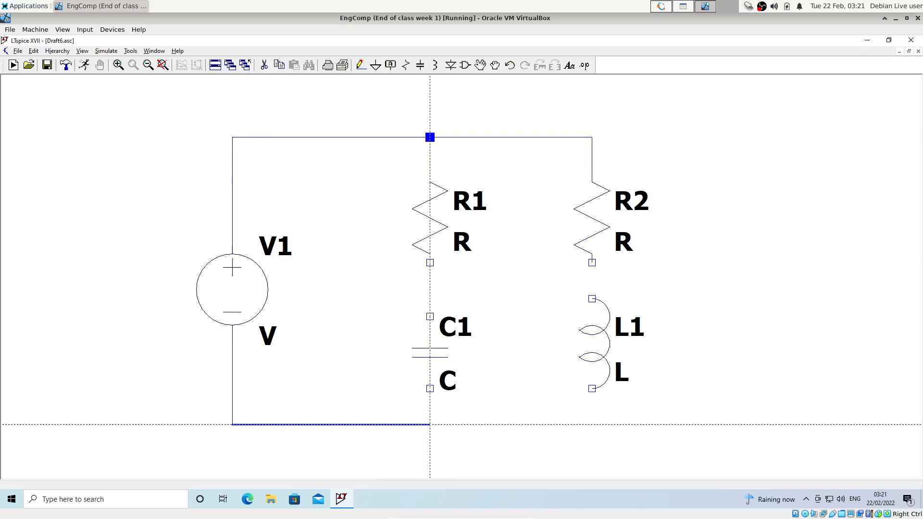
click(430, 424)
click(430, 388)
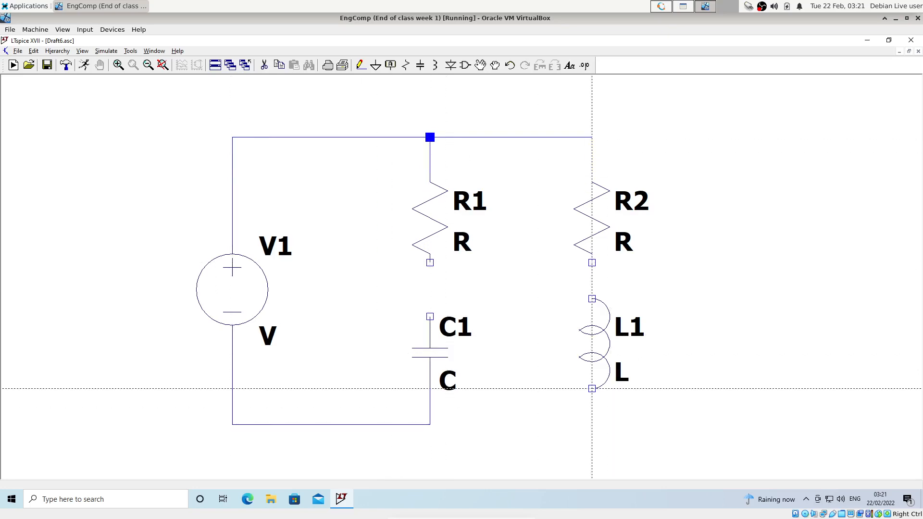
click(592, 388)
click(592, 424)
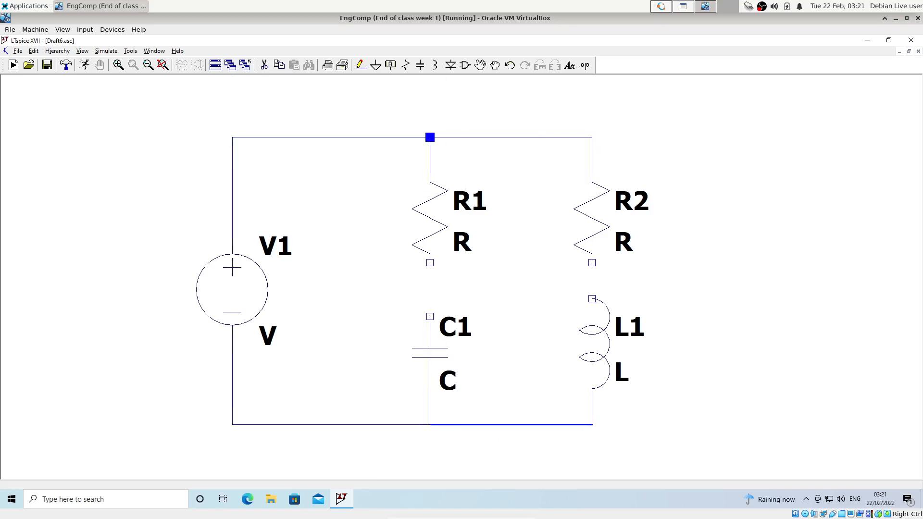
click(430, 424)
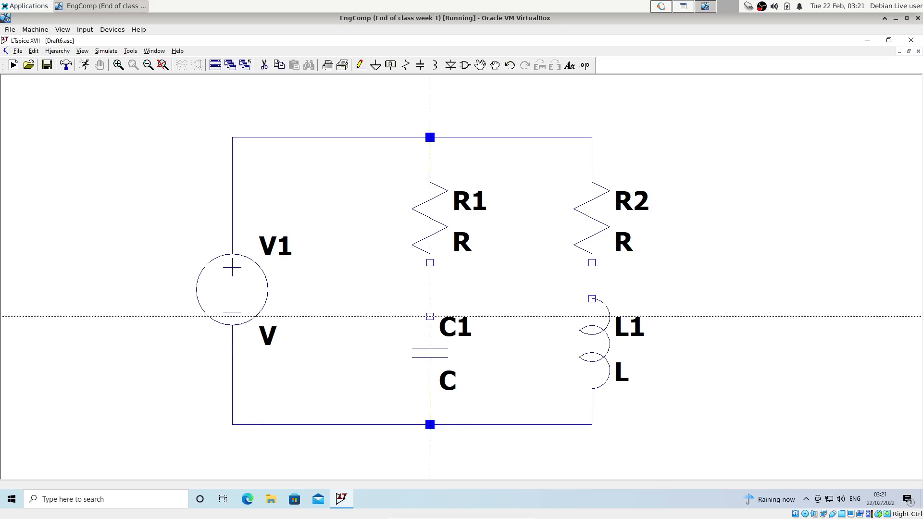
Complete the two branches by wiring R1 to C1 and R2 to L1.
click(430, 263)
click(430, 317)
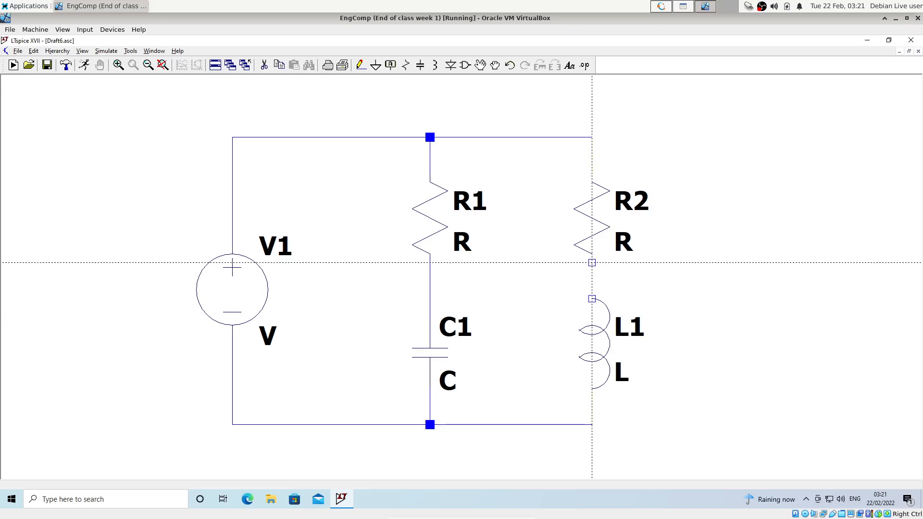
click(592, 299)
click(592, 263)
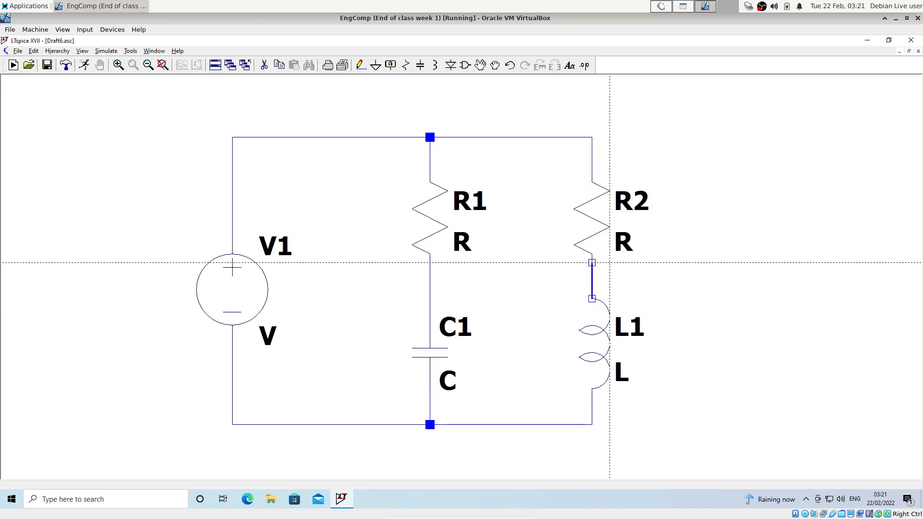
key(Escape)
key(F3)
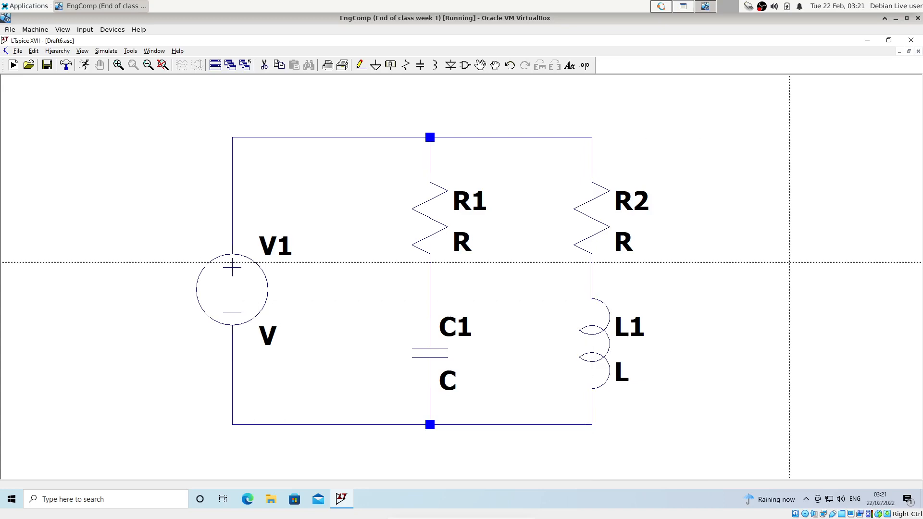
key(Escape)
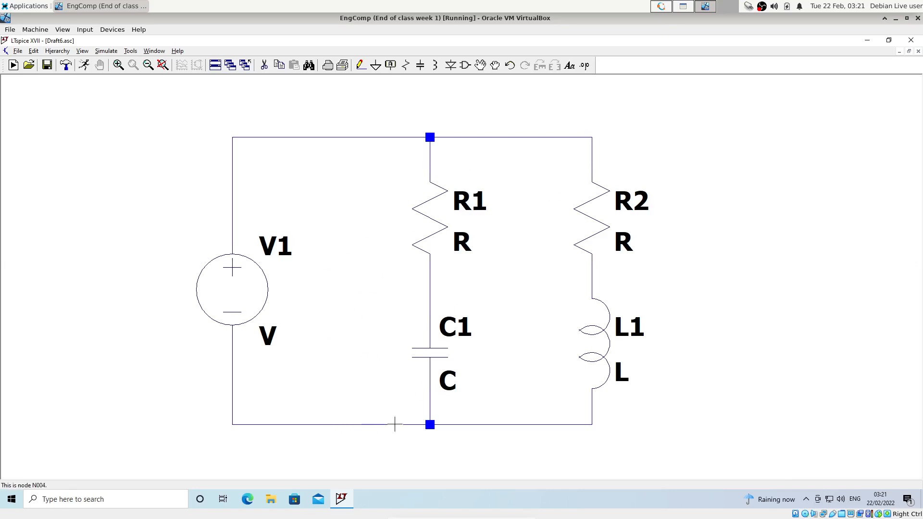
Place a ground symbol below the lower rail, just beside the C1 branch, and wire it to the rail.
click(376, 67)
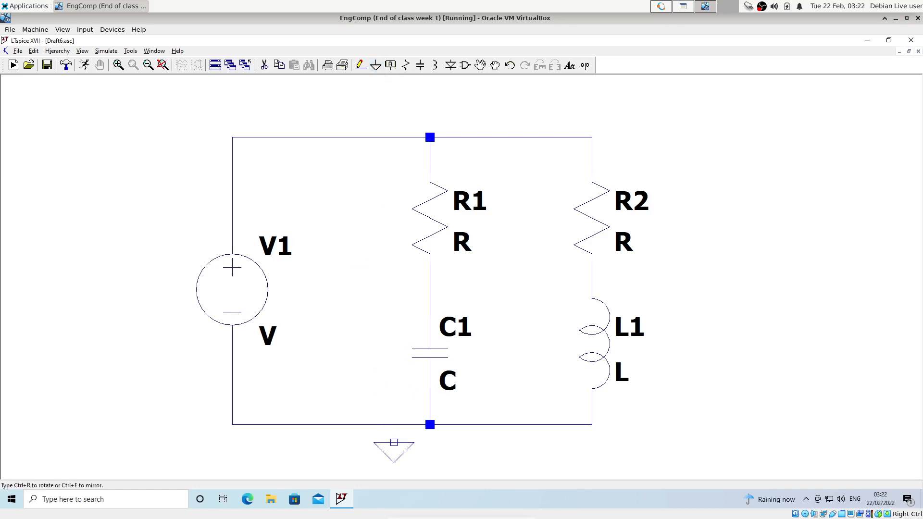
click(395, 447)
click(361, 65)
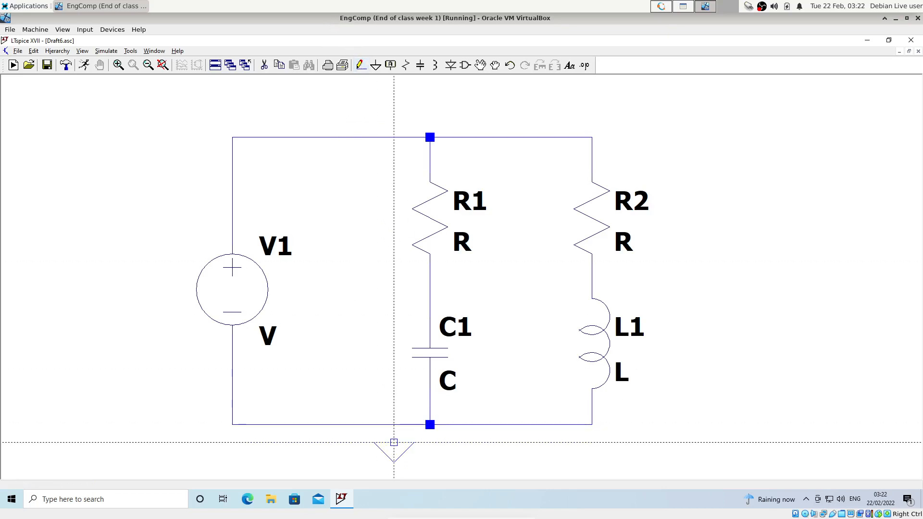
click(394, 443)
click(394, 425)
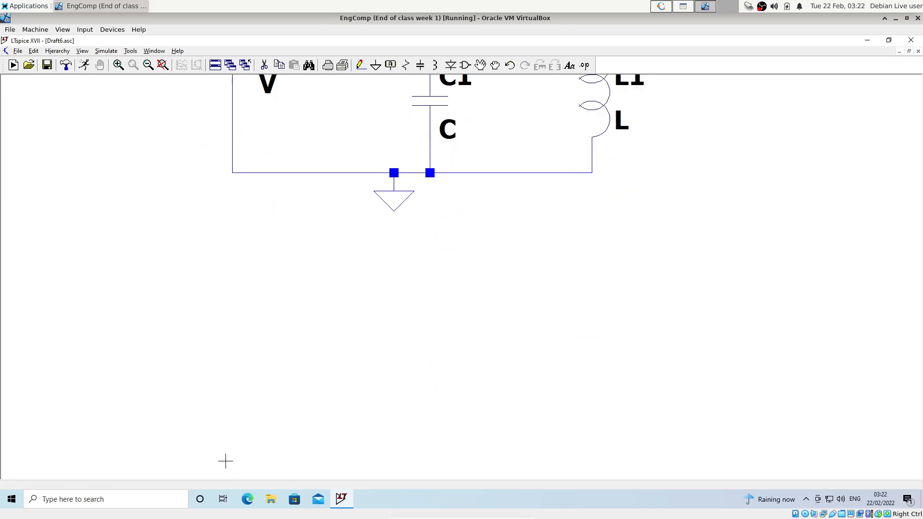
Set the resistance of R1 to 1k.
drag(386, 297, 414, 518)
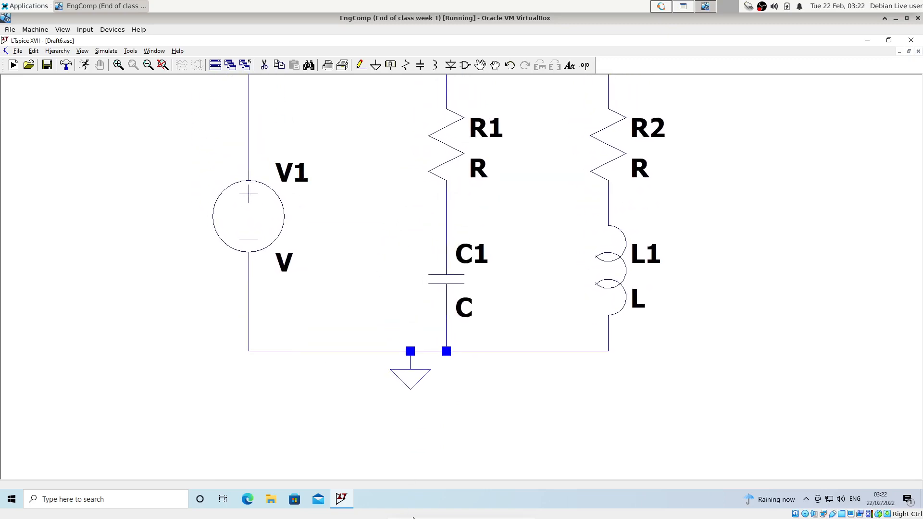
drag(384, 236, 386, 289)
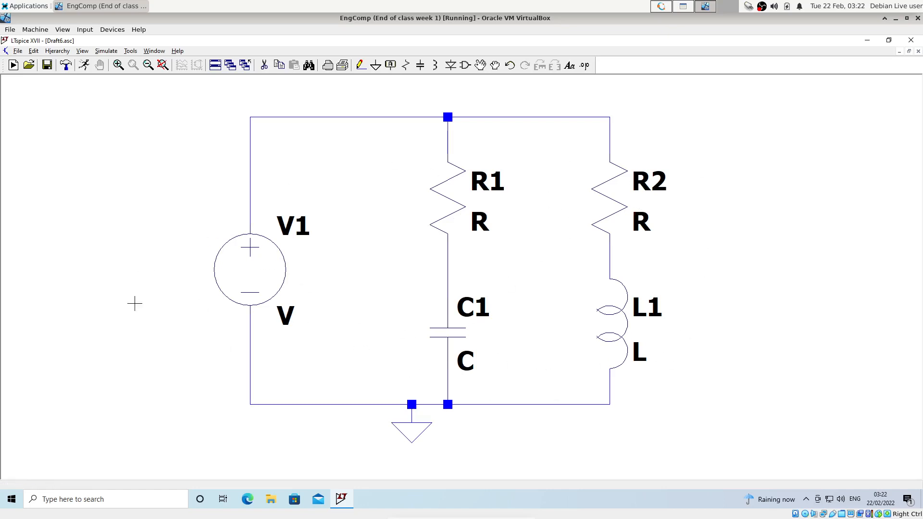
right_click(442, 196)
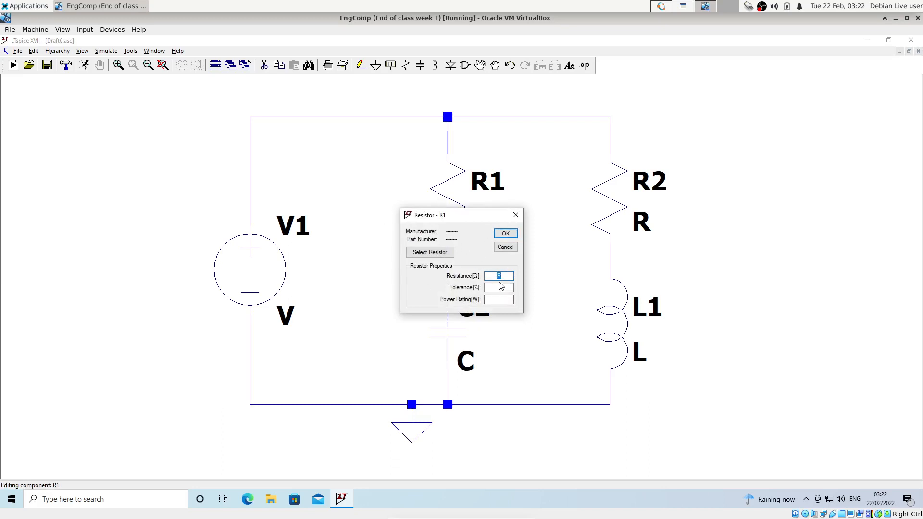
text(10)
key(BackSpace)
key(BackSpace)
key(BackSpace)
text(k)
click(504, 231)
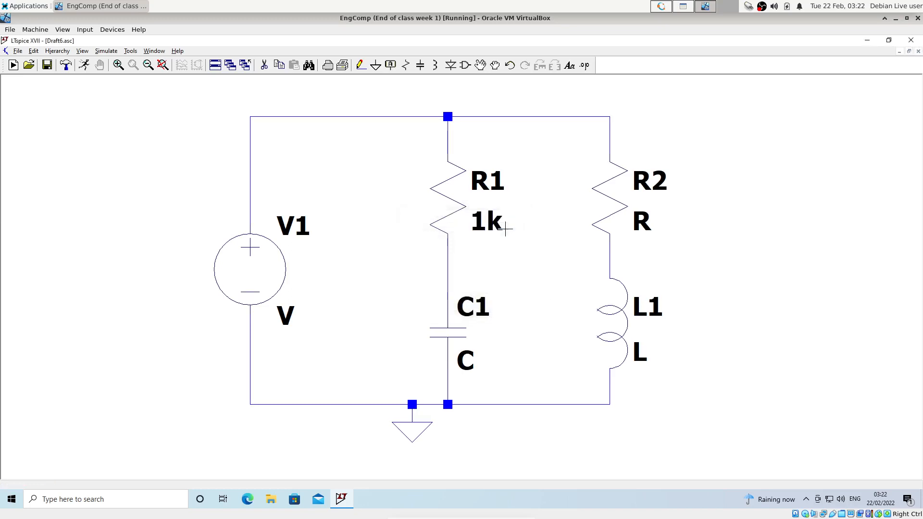
Set the resistance of R2 to 20 ohms.
right_click(616, 205)
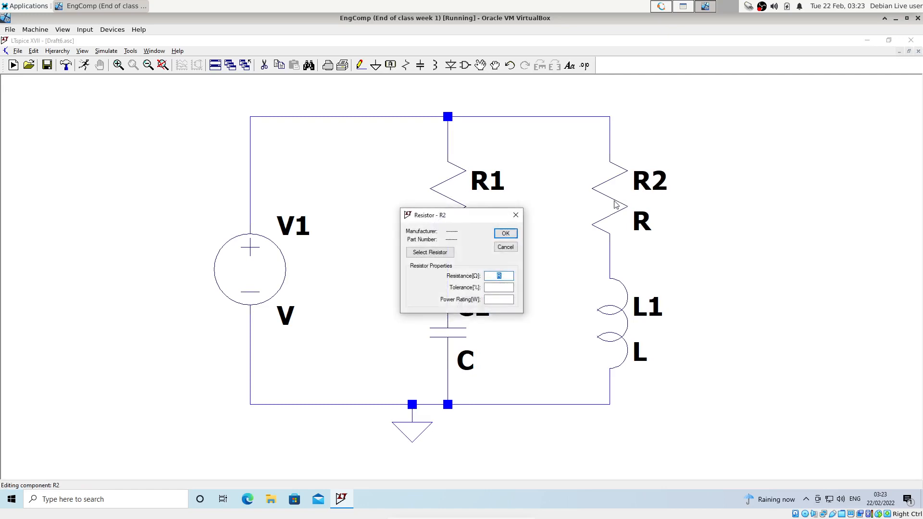
text(20)
key(Return)
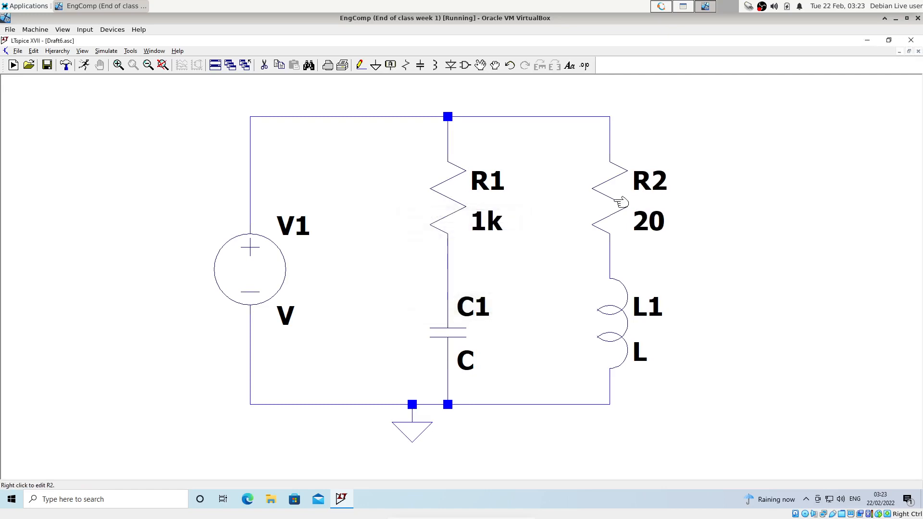
Set the capacitance of C1 to 2.2u and the inductance of L1 to 50m.
right_click(457, 328)
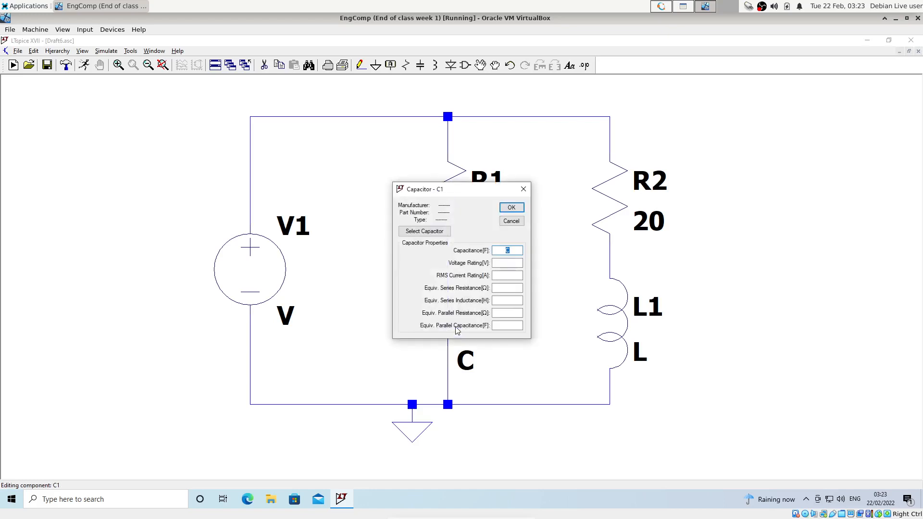
text(2.2u)
key(Return)
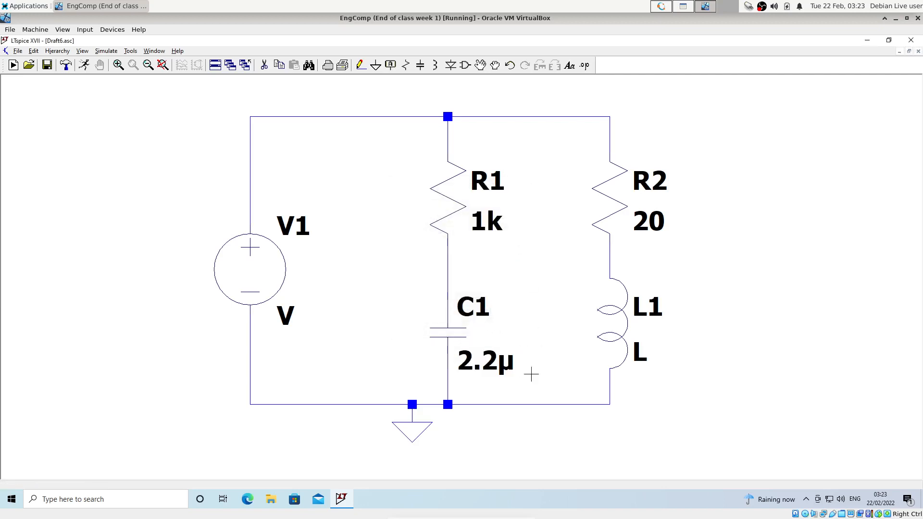
right_click(623, 323)
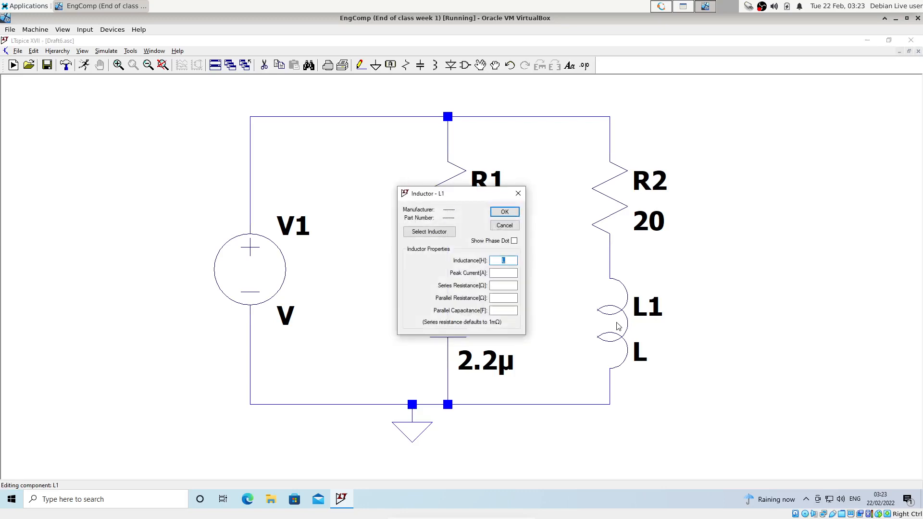
text(50m)
key(Return)
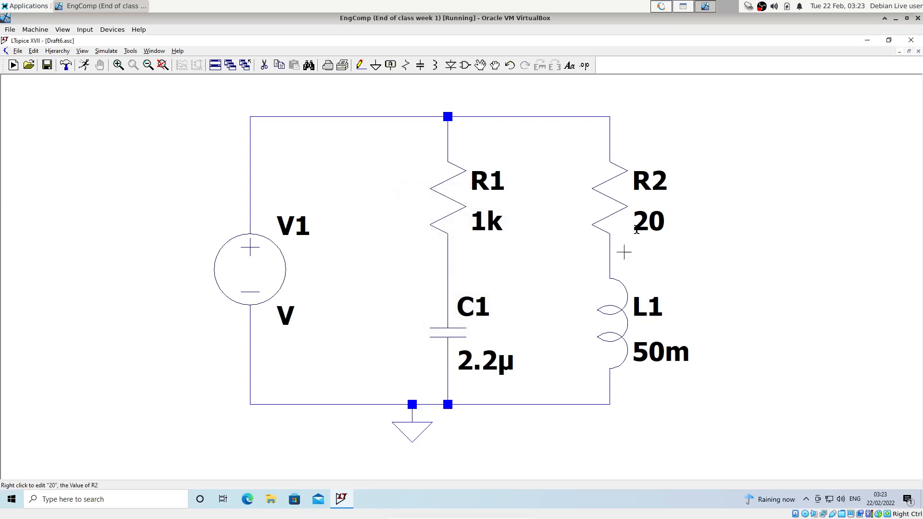
Configure V1 as a SINE source with a DC offset of 0 V, an amplitude of 230 V and a frequency of 50 Hz.
right_click(256, 250)
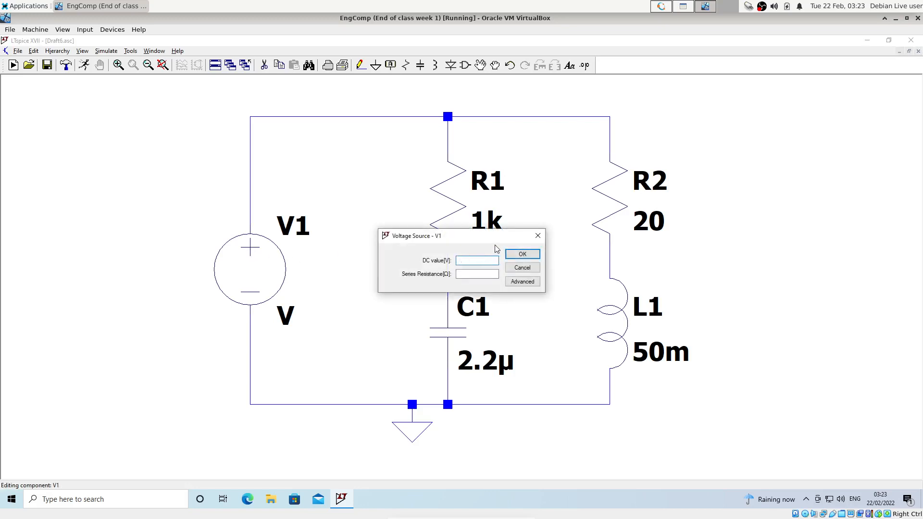
click(510, 283)
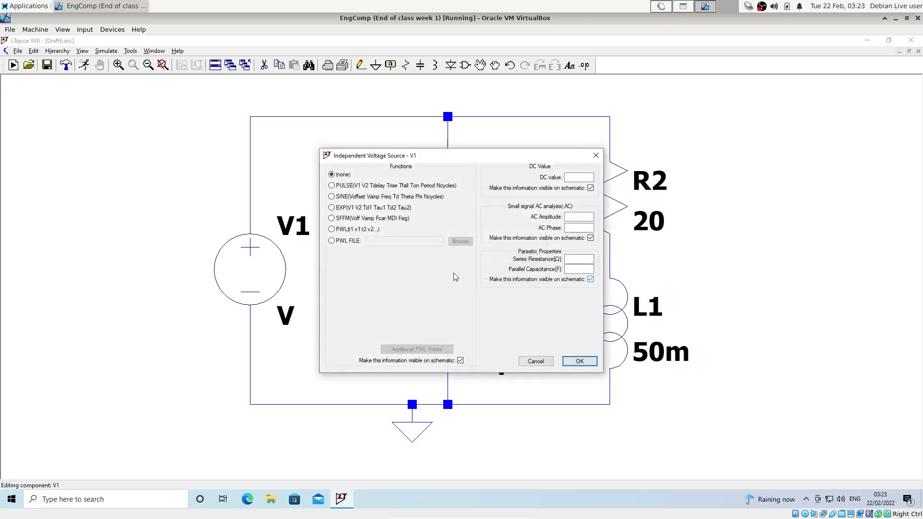
click(332, 197)
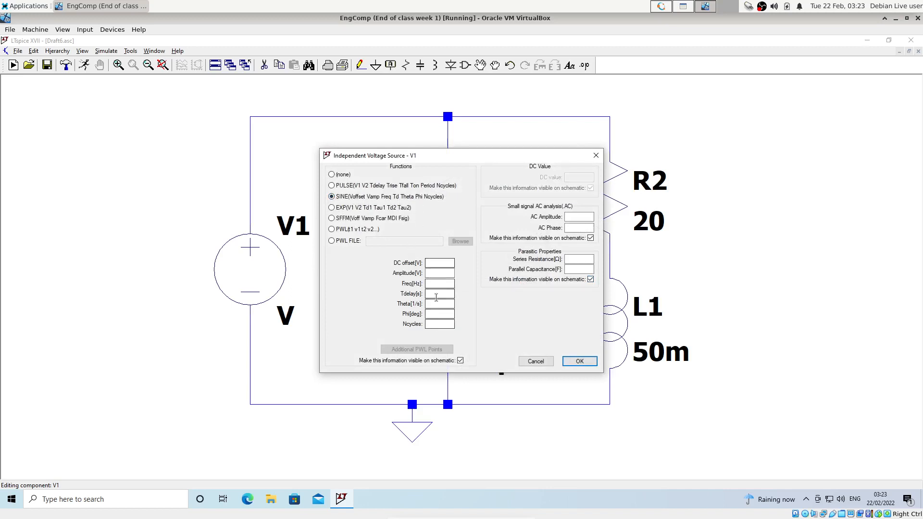
click(440, 262)
text(0)
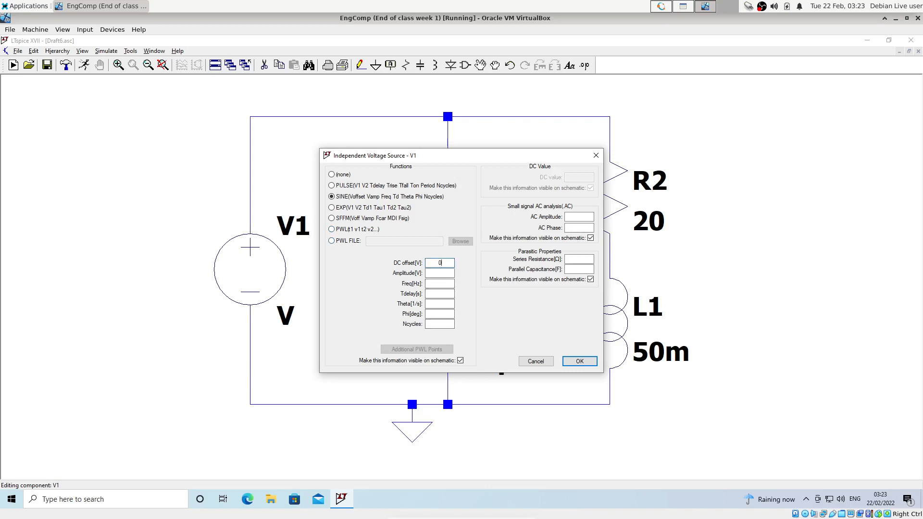
click(439, 272)
text(230)
click(439, 286)
click(583, 361)
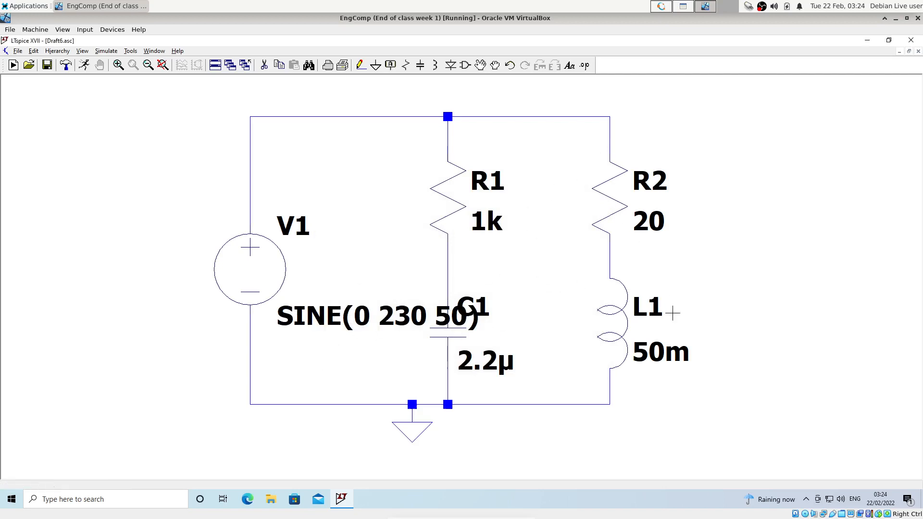
Move the SINE(0 230 50) label of V1 to the empty area outside the circuit, clear of the wires and components.
click(481, 66)
click(277, 315)
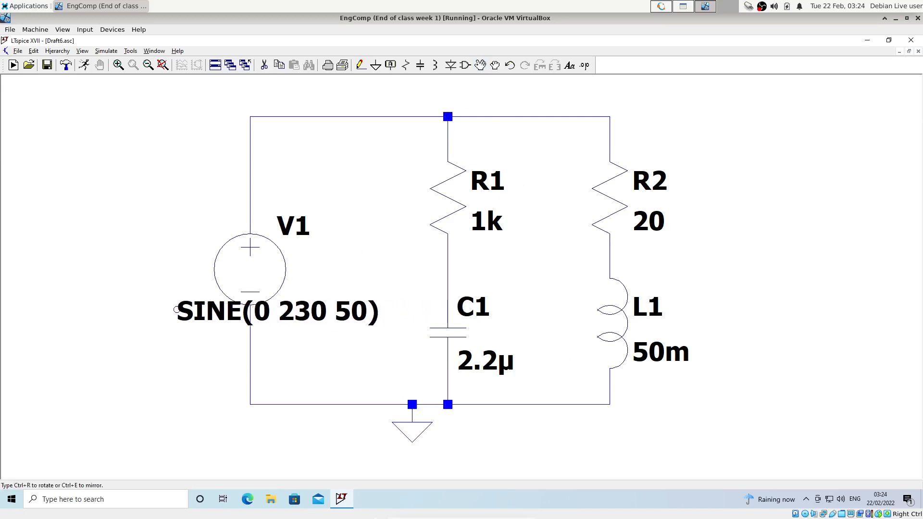
click(26, 321)
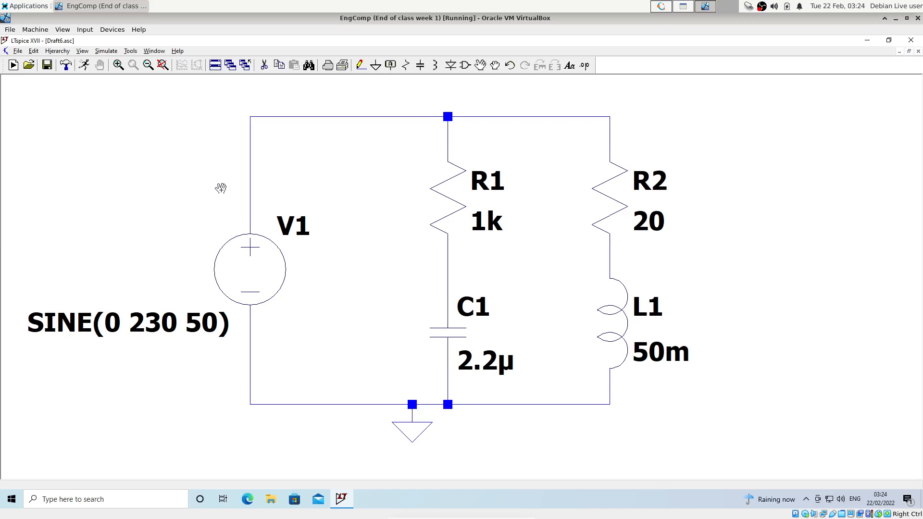
Run a transient simulation with a stop time of 0.5 s and data saving starting at 0.
click(84, 65)
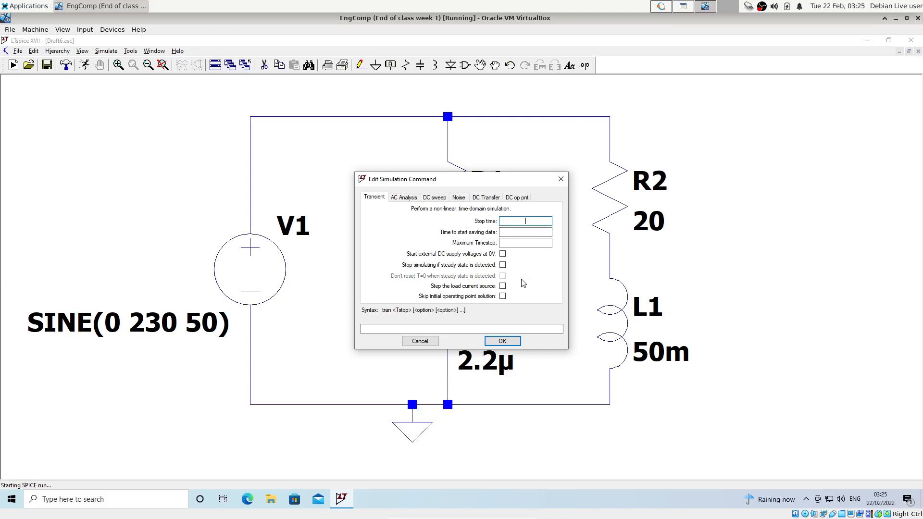
text(0.5)
click(503, 232)
text(0.1)
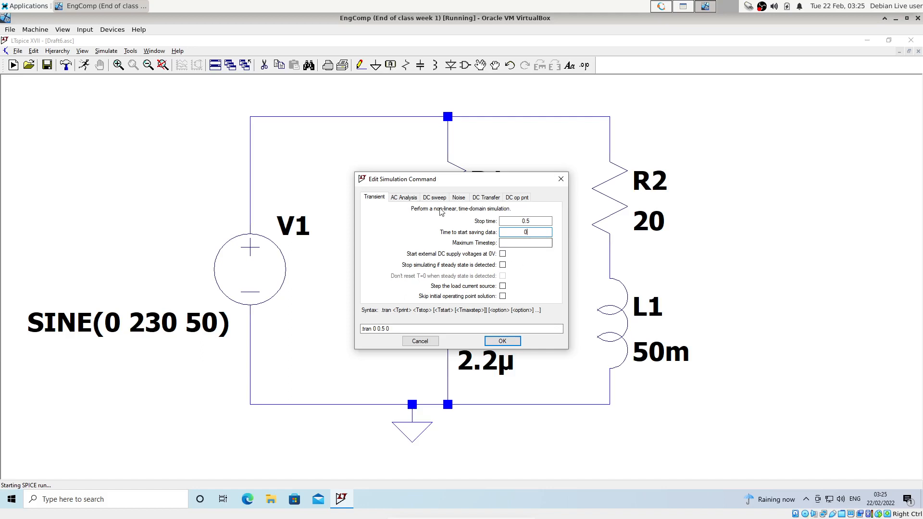
click(503, 341)
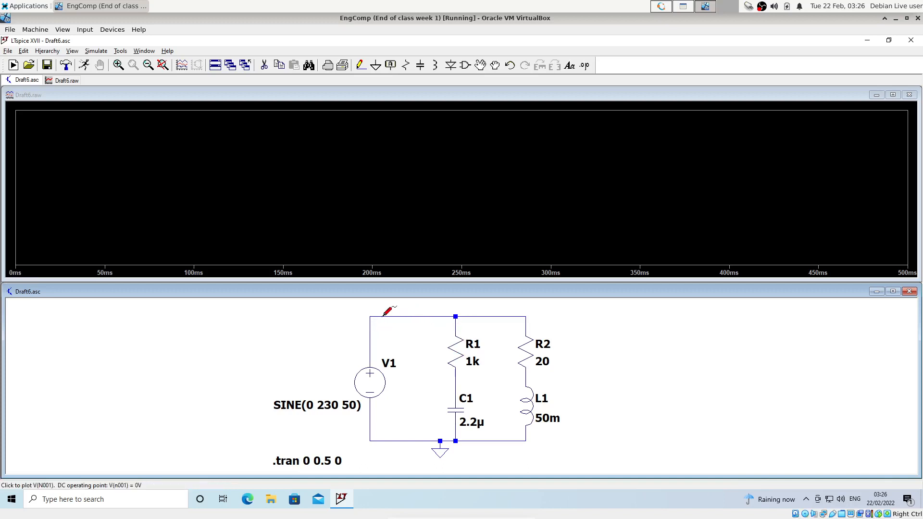
Plot the voltage of the upper node joining V1, R1 and R2 and inspect individual cycles before restoring the full time range.
click(424, 316)
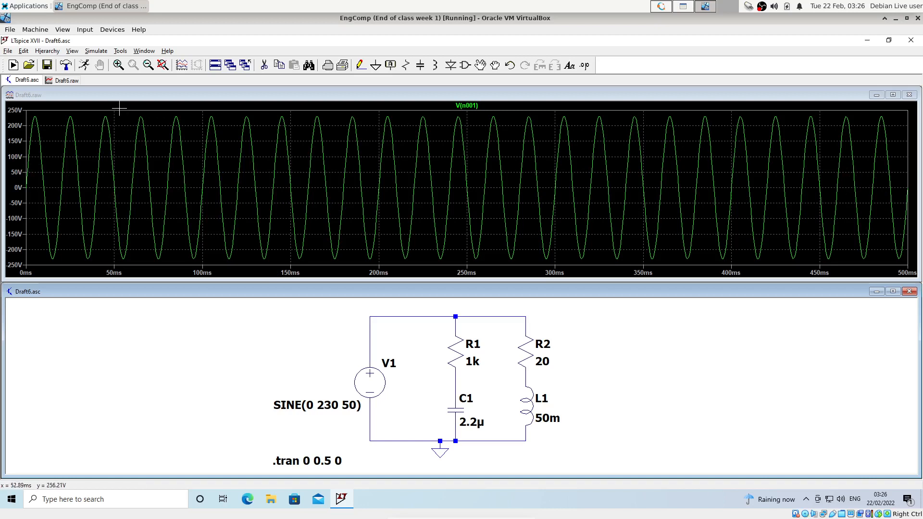
drag(119, 109, 246, 272)
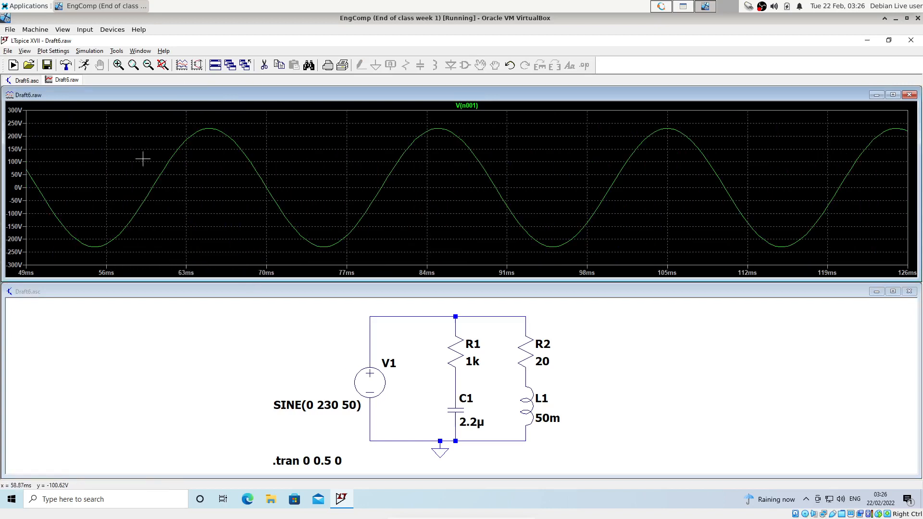
drag(147, 112, 320, 182)
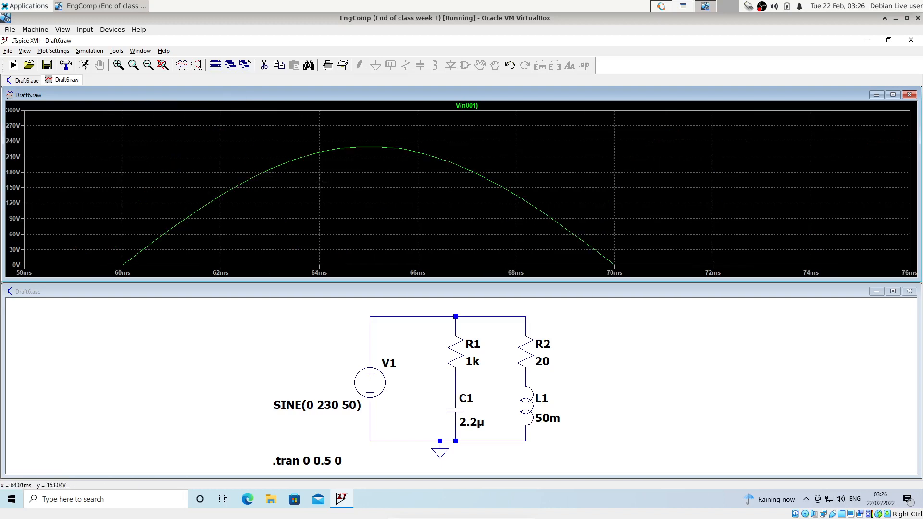
click(162, 68)
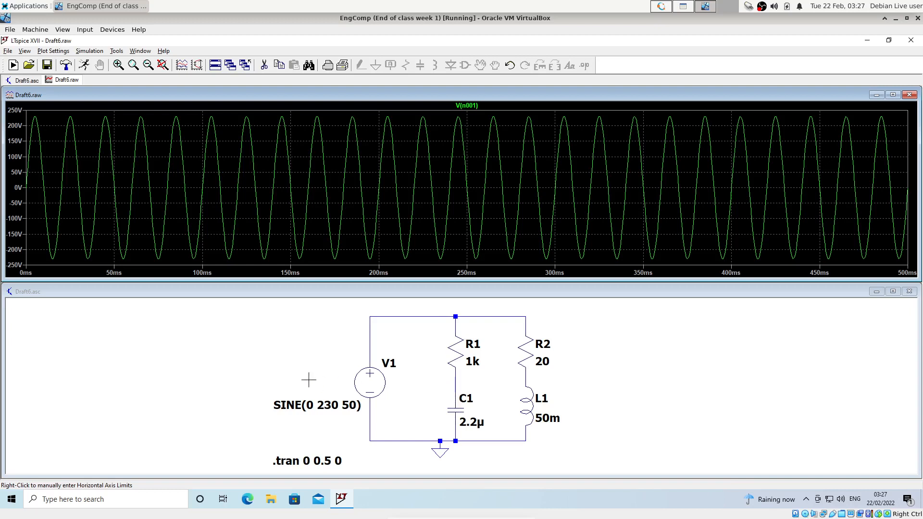
Add the voltages of the R1–C1 node and the R2–L1 node to the plot.
click(253, 310)
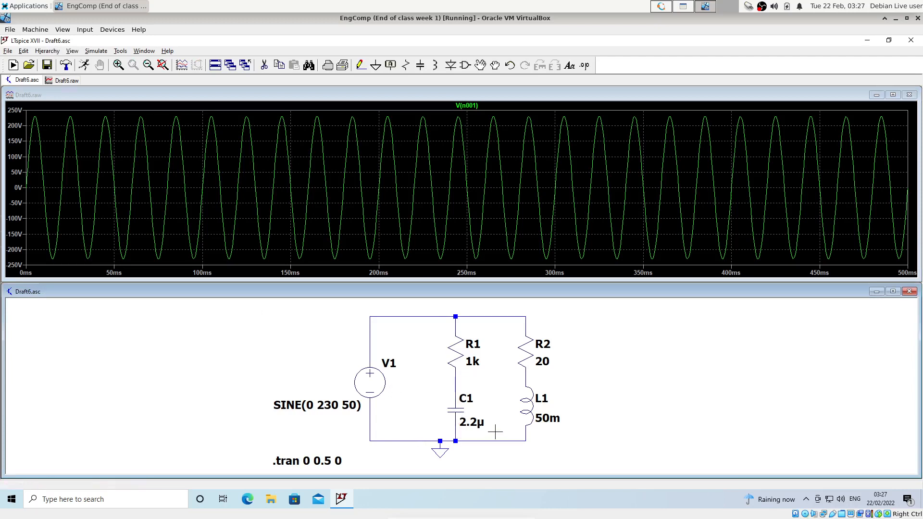
click(457, 380)
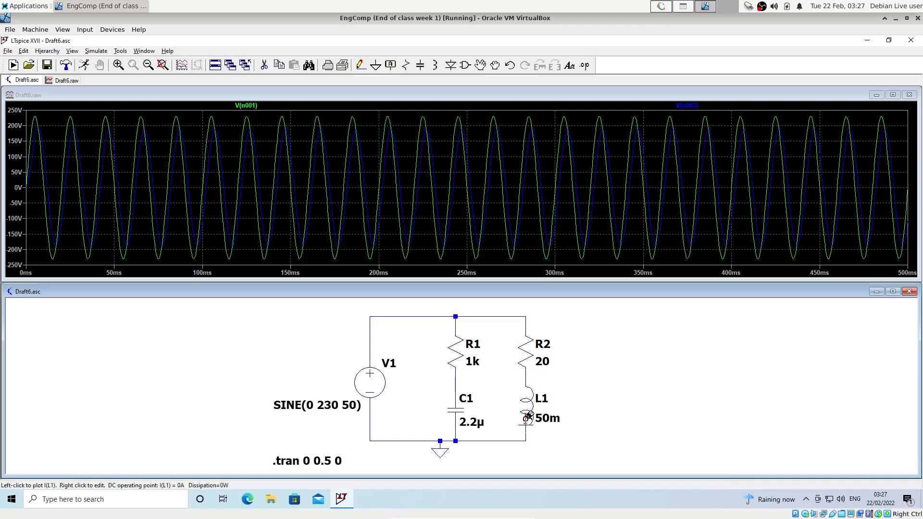
click(528, 375)
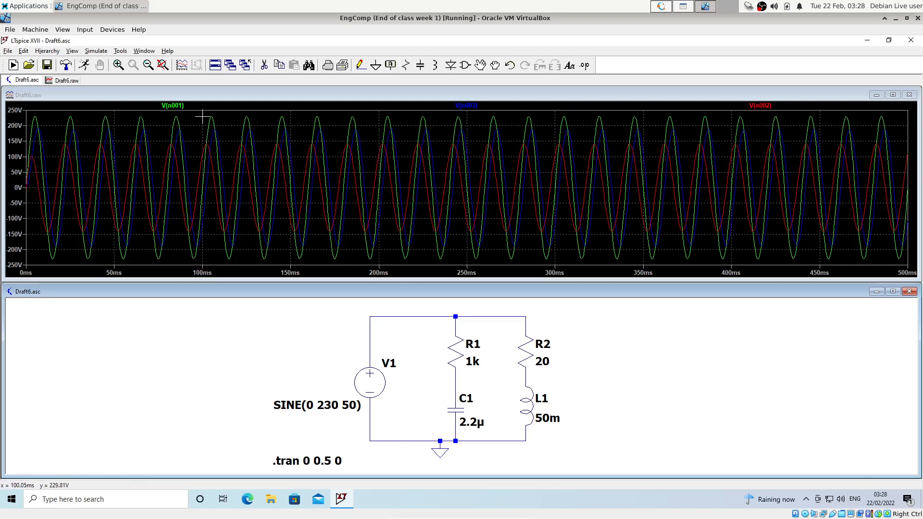
Place two cursors on consecutive falling zero crossings of V(n001), near 110 ms and 130 ms, to measure its period.
drag(202, 110, 316, 271)
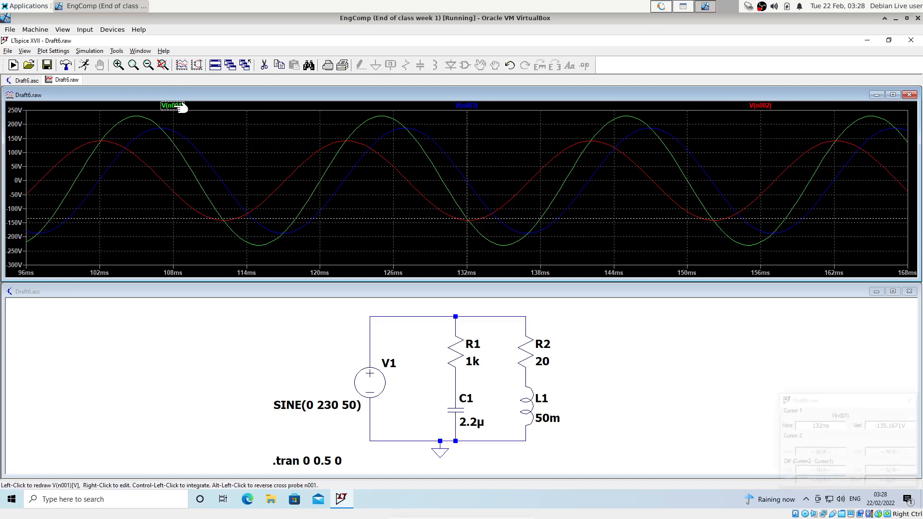
click(179, 105)
mouse_move(467, 219)
mouse_down()
mouse_move(440, 178)
mouse_move(254, 243)
mouse_move(197, 180)
mouse_up()
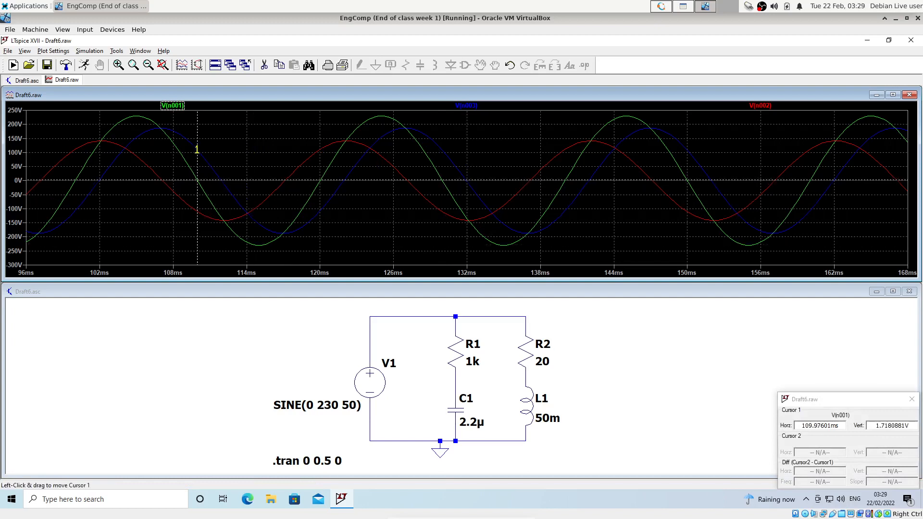
click(183, 107)
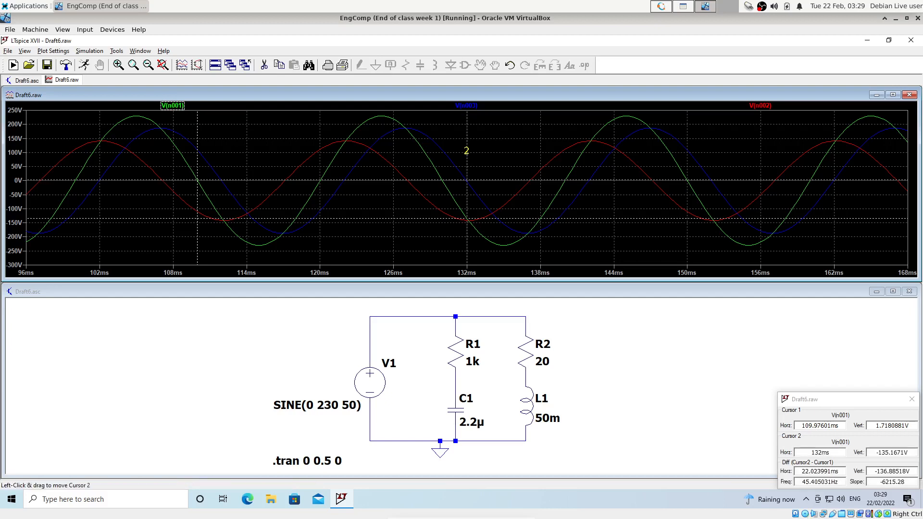
drag(467, 154, 442, 154)
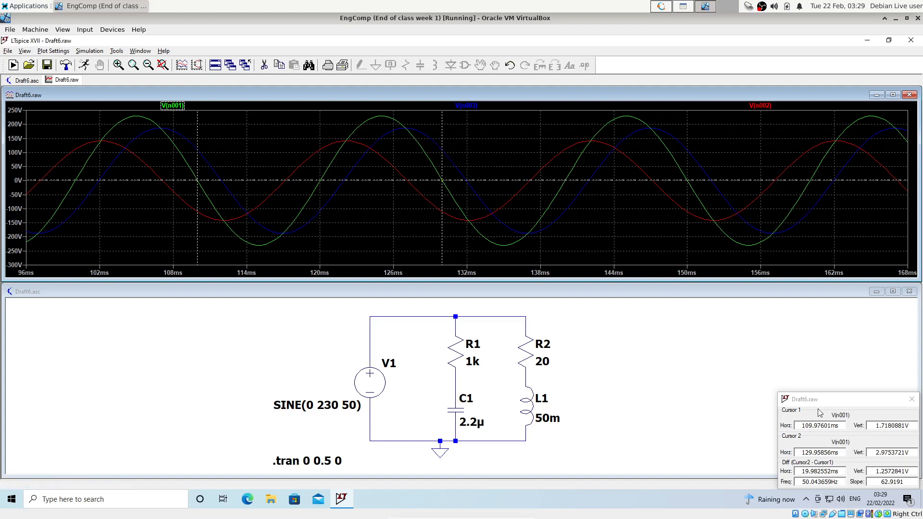
drag(843, 403, 632, 235)
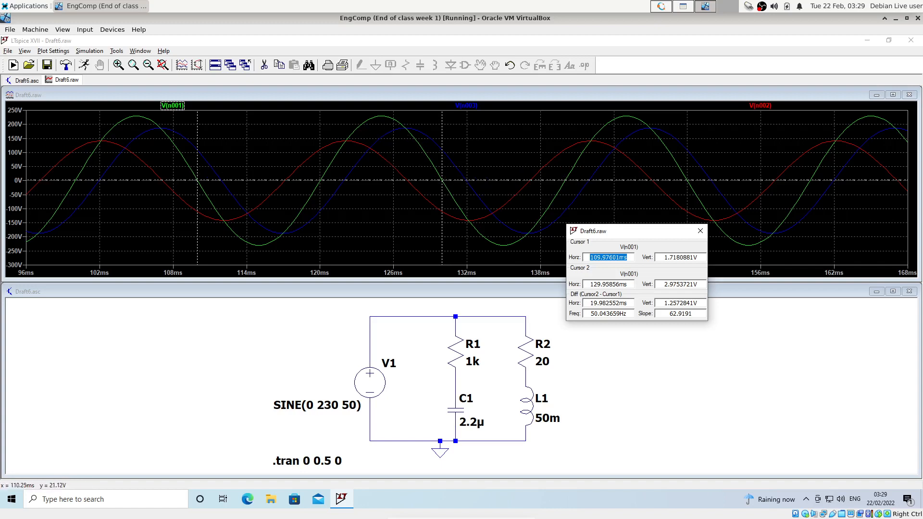
Measure the time shift between the falling zero crossings of V(n001) and V(n003), check a V(n001) peak, and close the cursors.
drag(197, 178, 466, 173)
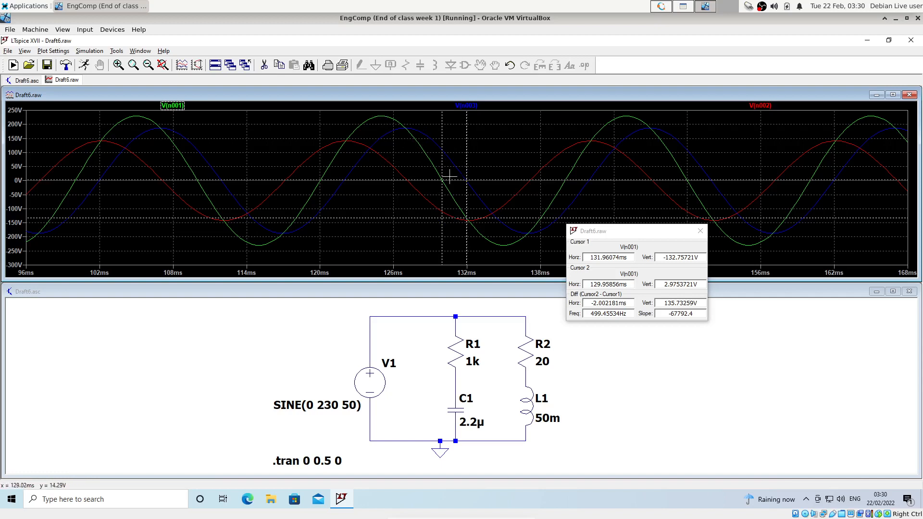
drag(442, 180, 381, 116)
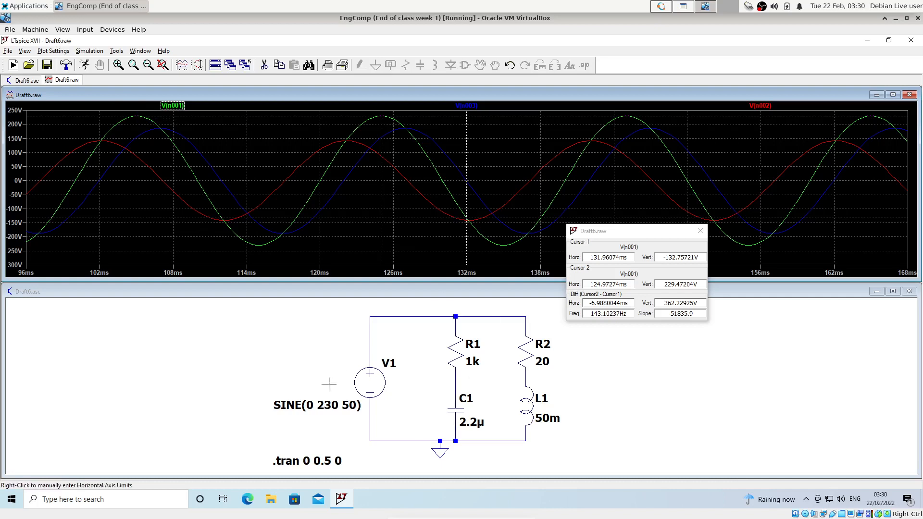
click(700, 233)
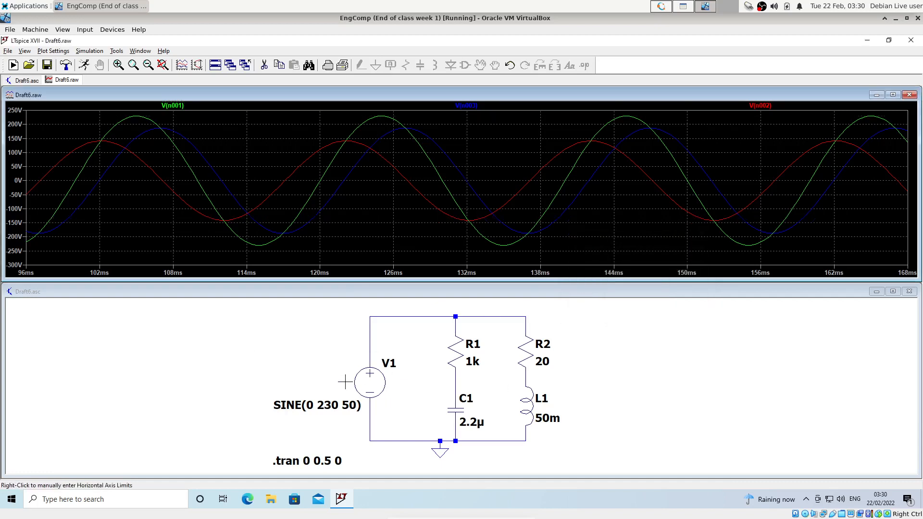
Open the source settings of V1, switch to Octave and calculate sqrt(2)*230 for the peak amplitude.
right_click(374, 379)
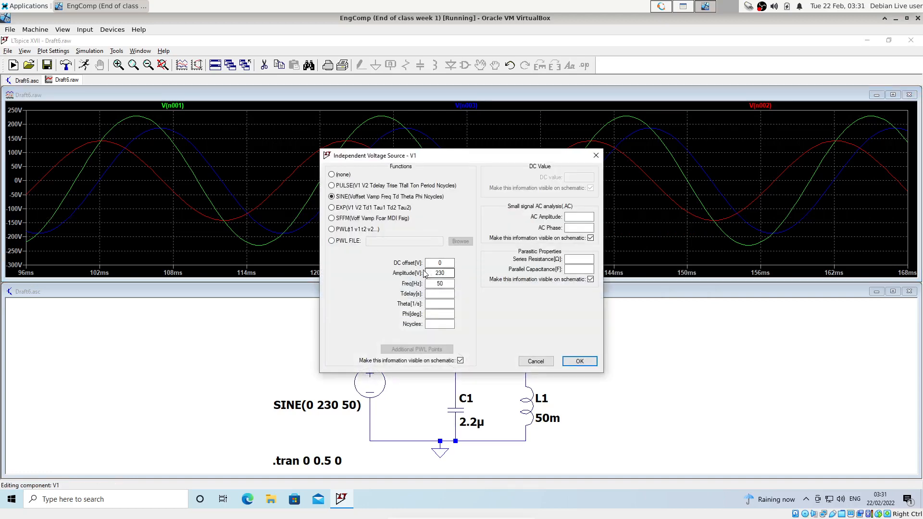
click(450, 271)
click(663, 6)
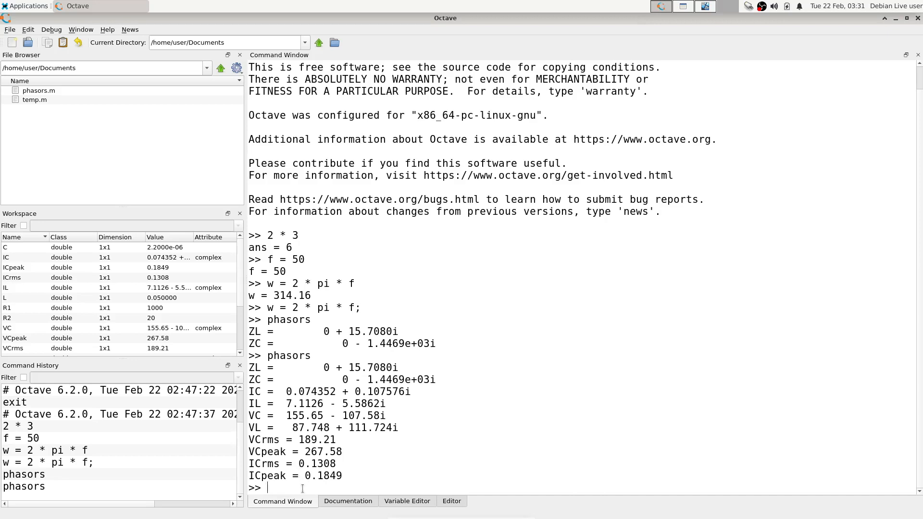
text(sqrt(2)*230)
key(Return)
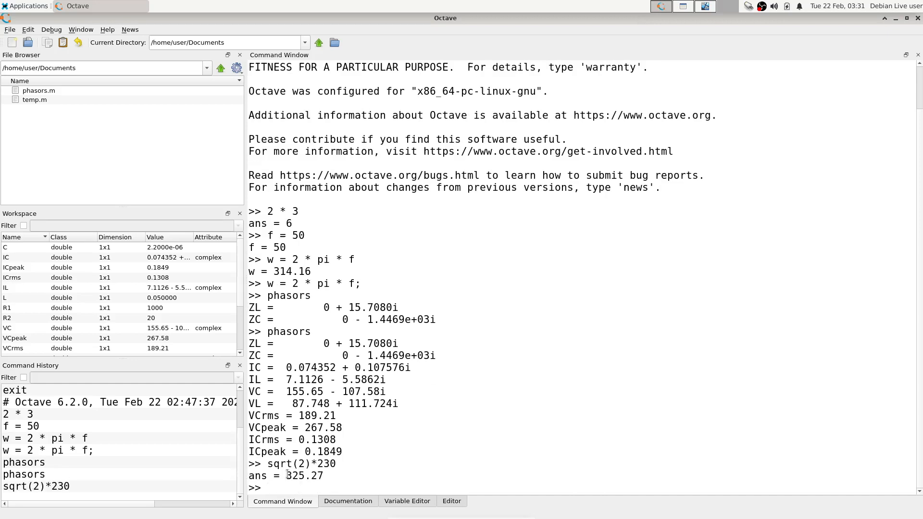
drag(287, 475, 325, 476)
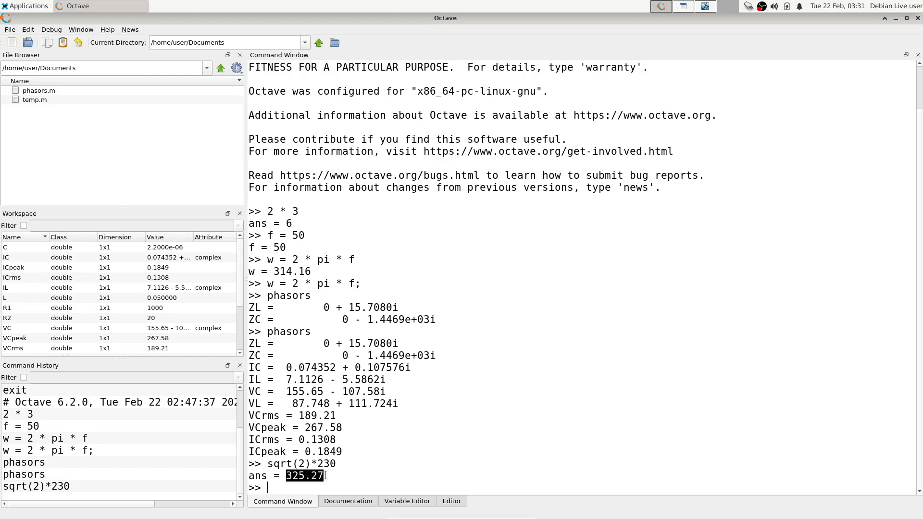
Switch back to LTspice and set the amplitude of V1 to 325.27 V.
click(705, 6)
double_click(440, 273)
text(52.121047)
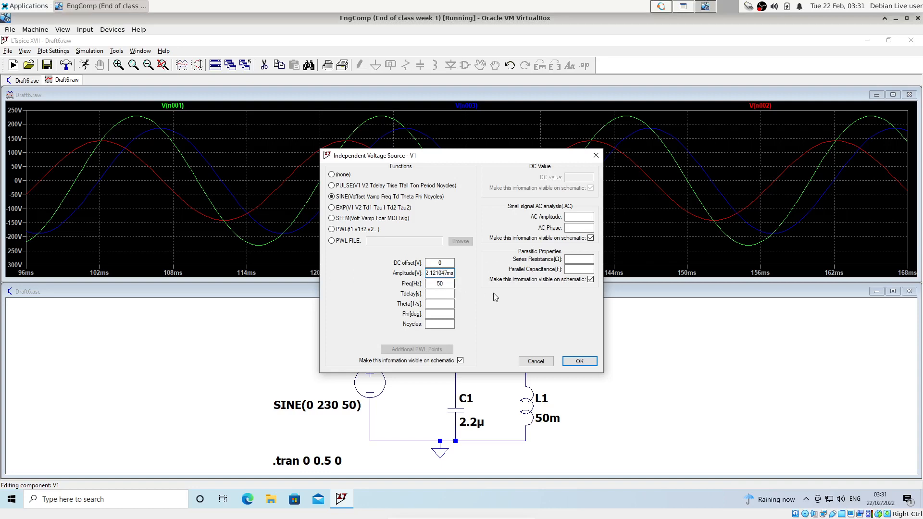
key(BackSpace)
key(BackSpace)
key(BackSpace)
key(BackSpace)
key(BackSpace)
key(BackSpace)
key(BackSpace)
key(BackSpace)
key(BackSpace)
click(661, 10)
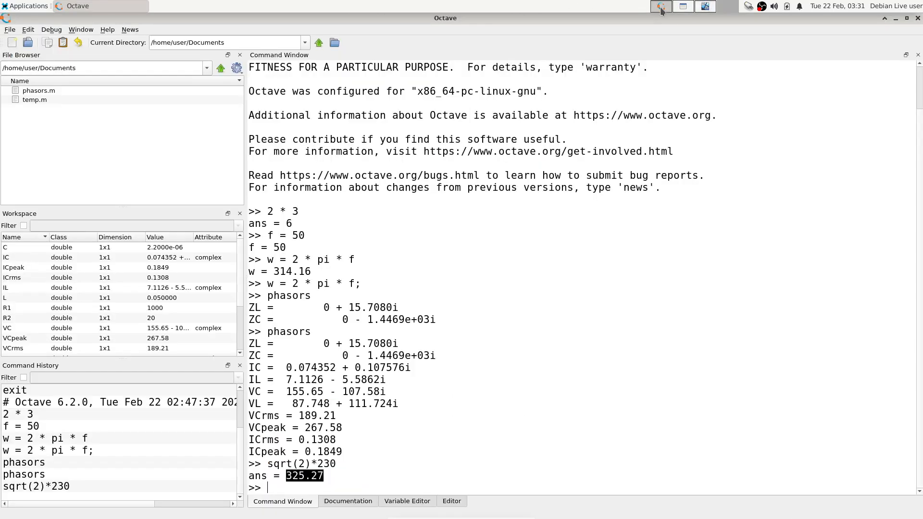
click(706, 6)
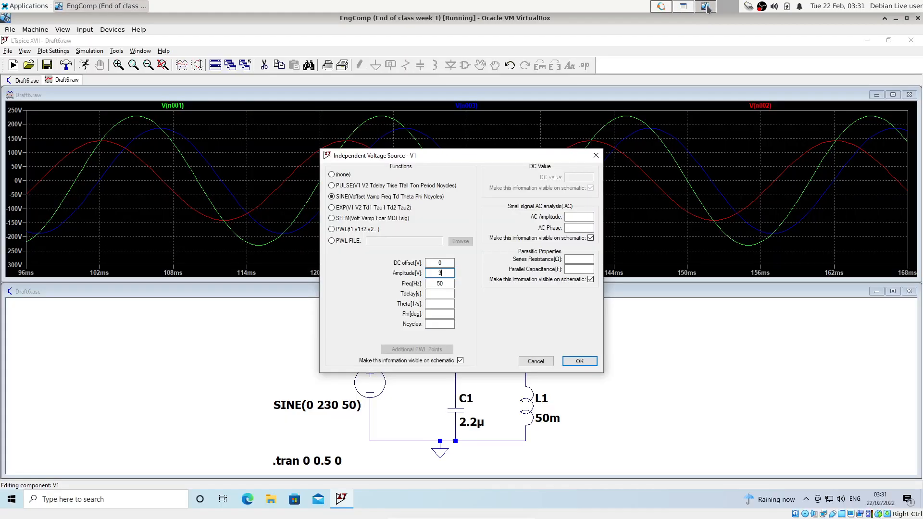
text(.27)
click(580, 362)
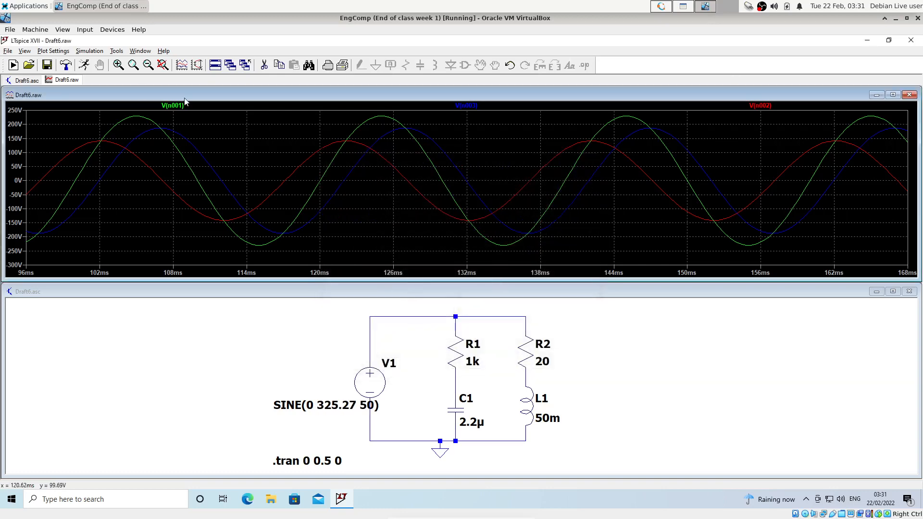
Rerun the transient simulation and show the plot from about 45 ms to 105 ms.
click(84, 67)
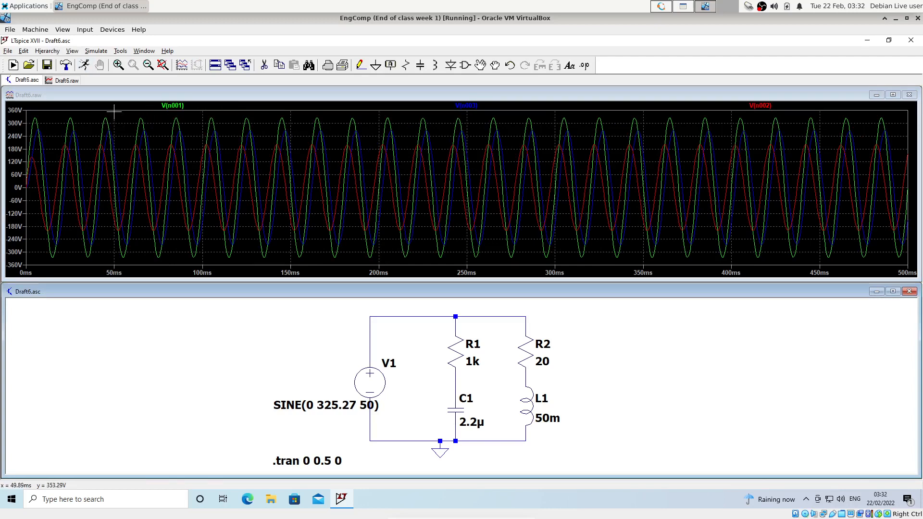
drag(114, 112, 204, 276)
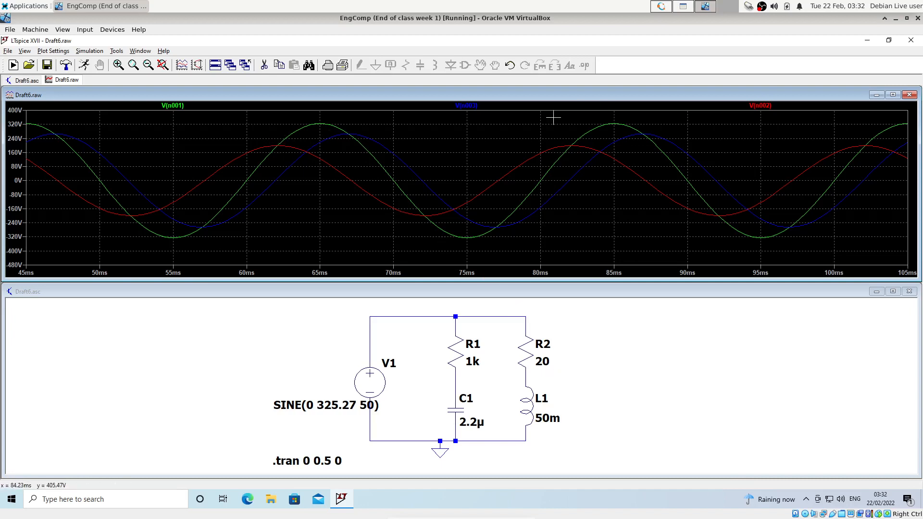
click(669, 364)
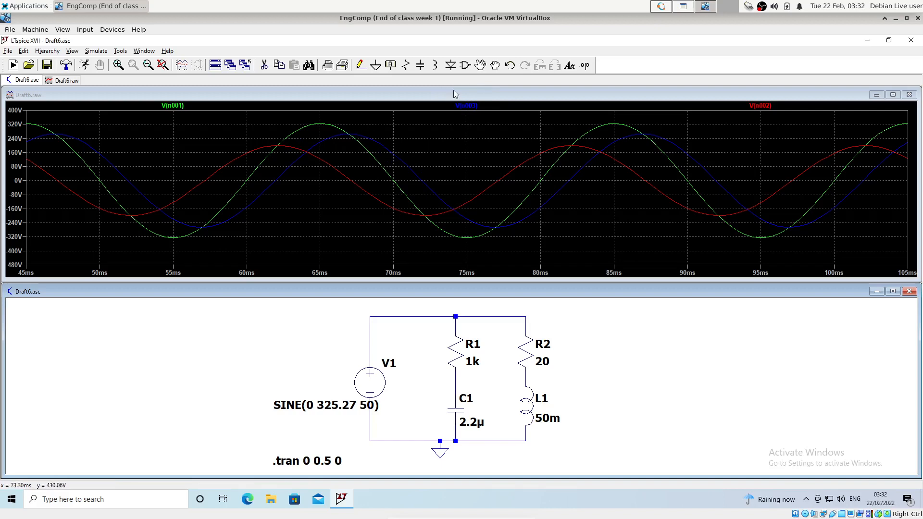
Attach a cursor to the V(n003) trace and place it on the peak near 67 ms to read the capacitor's peak voltage.
click(472, 106)
click(471, 107)
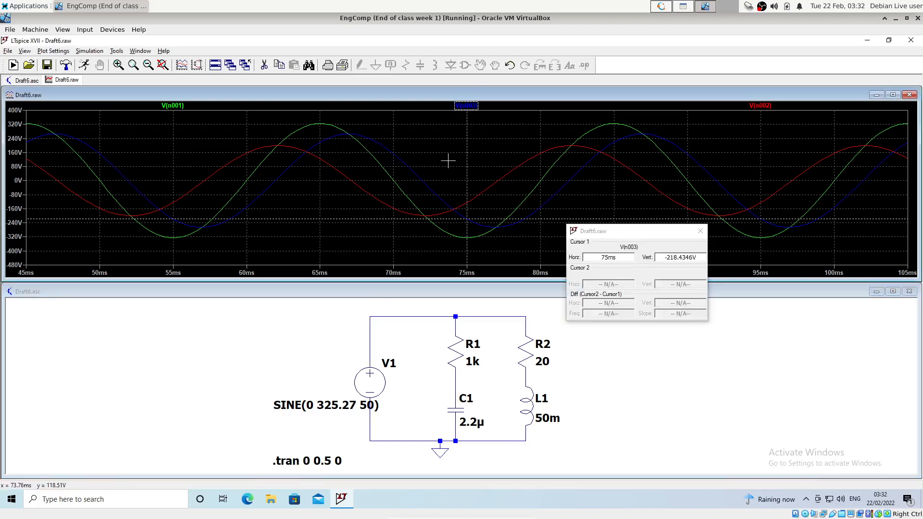
drag(467, 180, 348, 173)
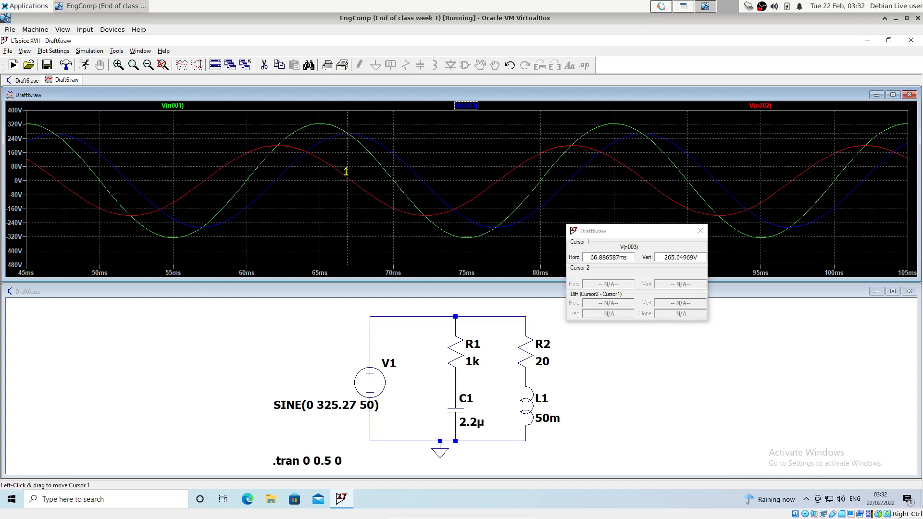
drag(347, 172, 350, 172)
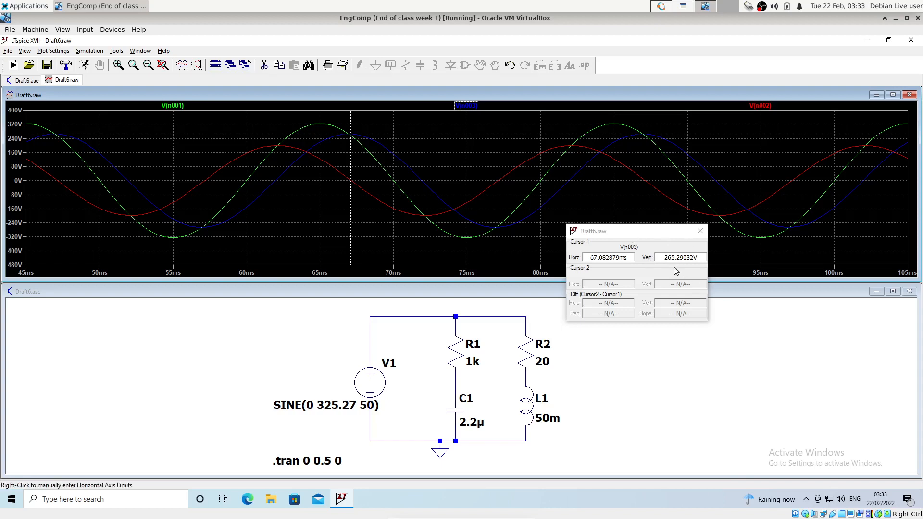
drag(664, 257, 700, 259)
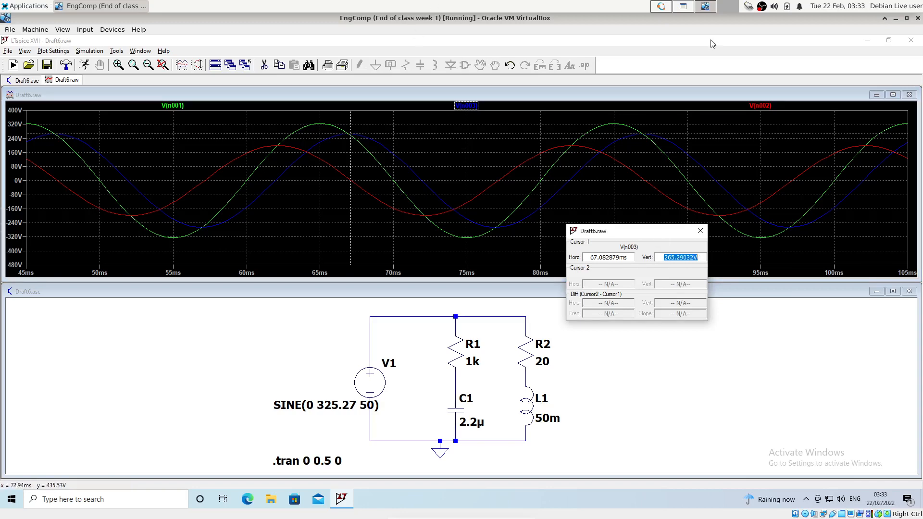
Switch to Octave to check the VCpeak and ICpeak results against the simulation, and return to LTspice.
click(662, 7)
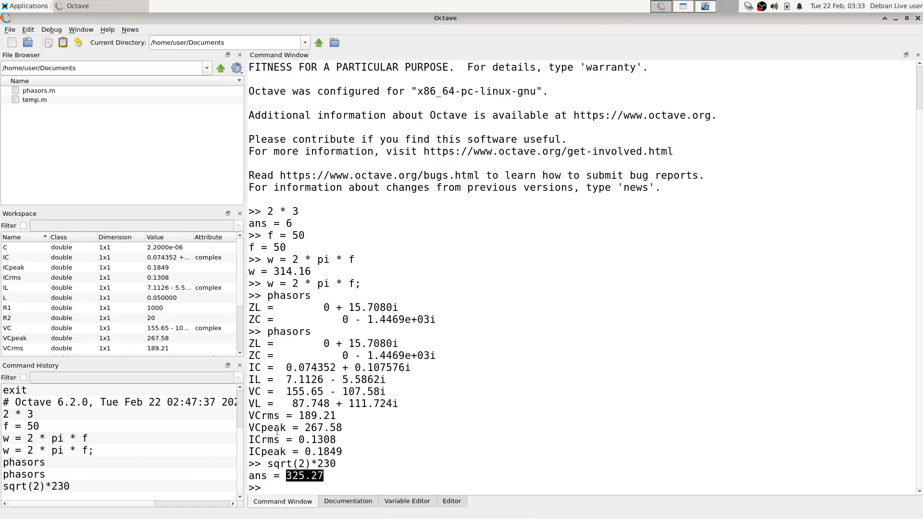
drag(306, 429, 344, 428)
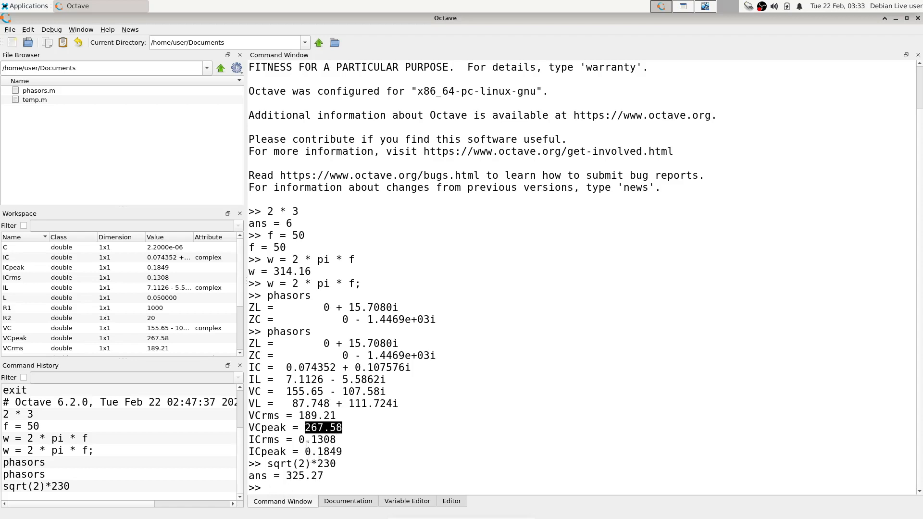
drag(307, 451, 344, 450)
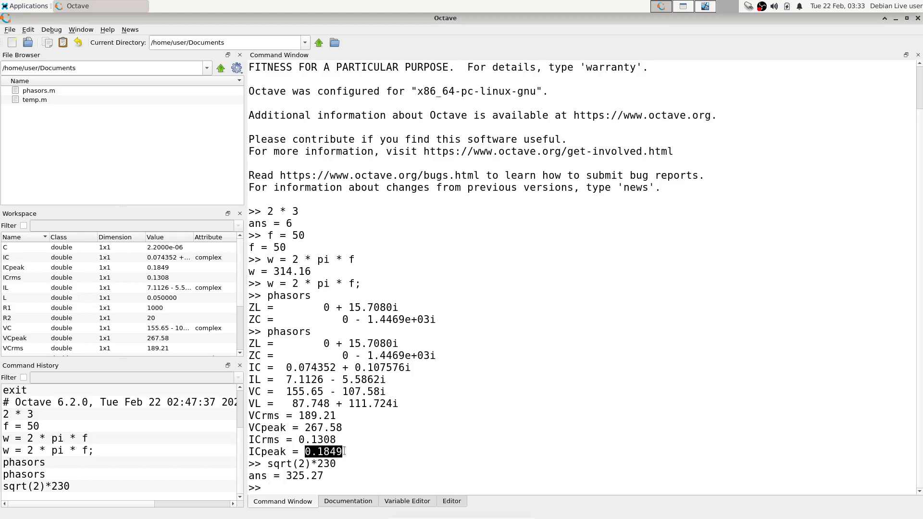
click(705, 6)
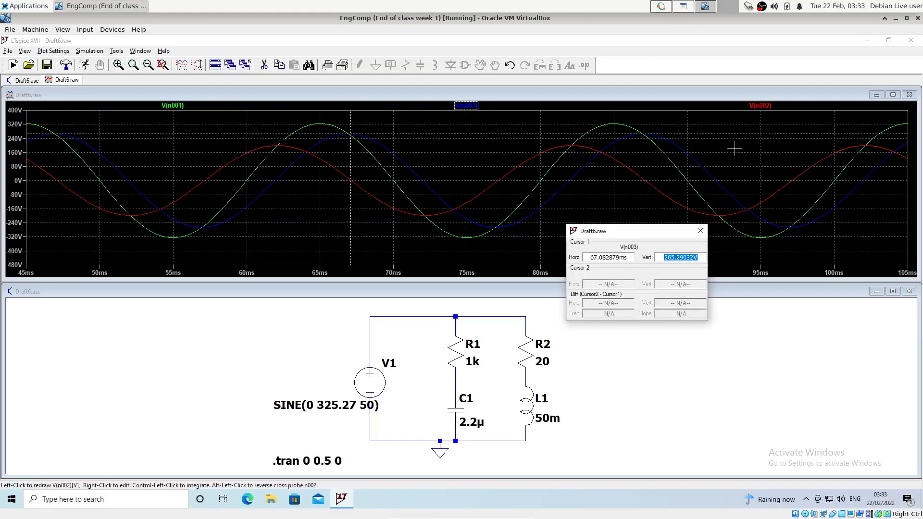
Close the cursor readout, delete the V(n002) and V(n003) traces, and plot the current through capacitor C1.
click(701, 231)
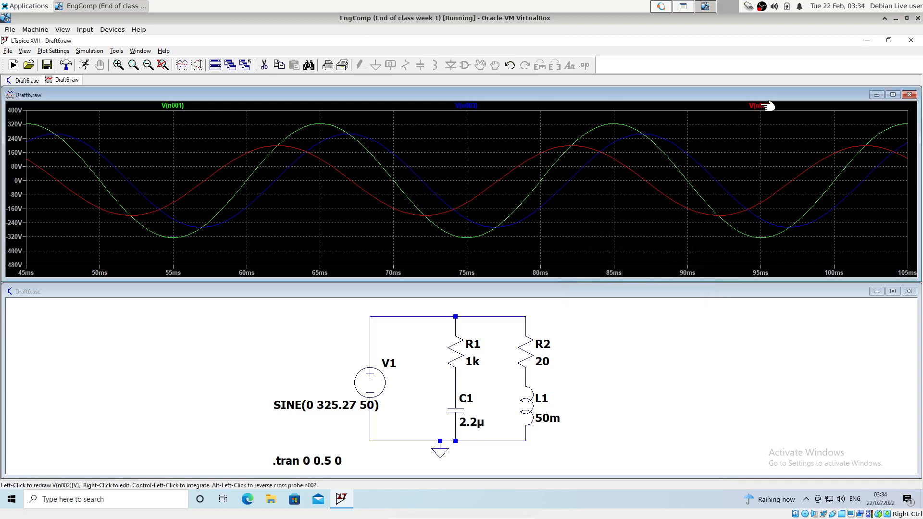
right_click(763, 106)
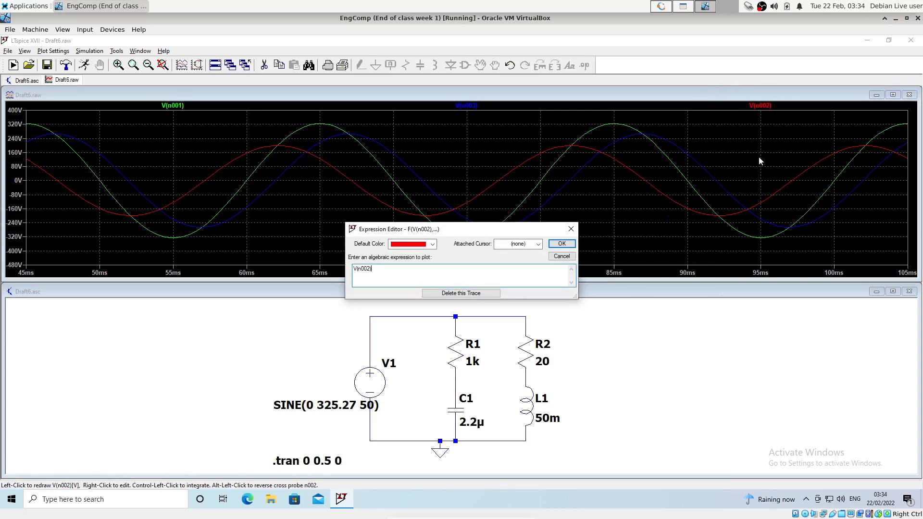
click(457, 293)
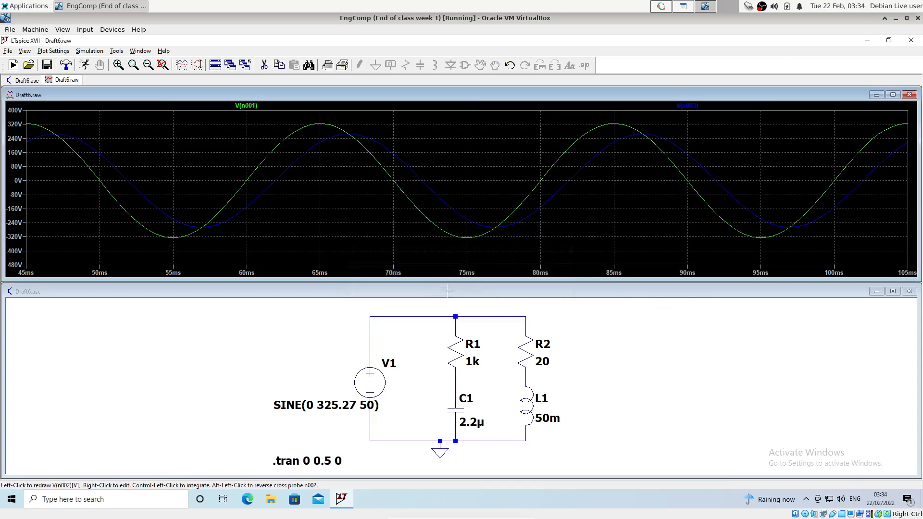
right_click(688, 108)
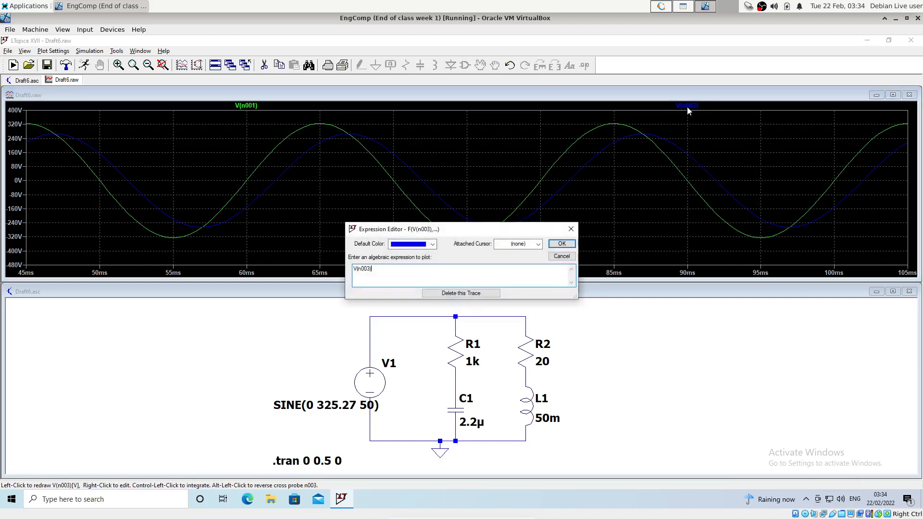
click(460, 294)
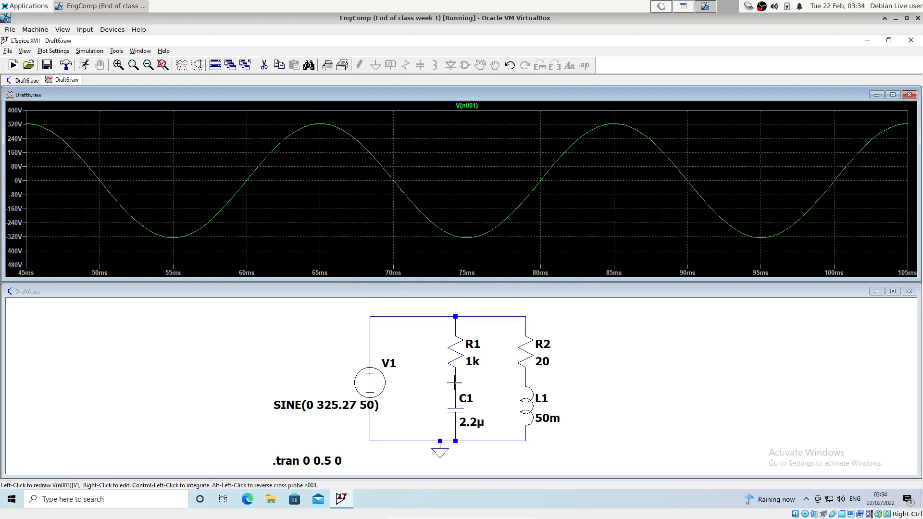
click(717, 338)
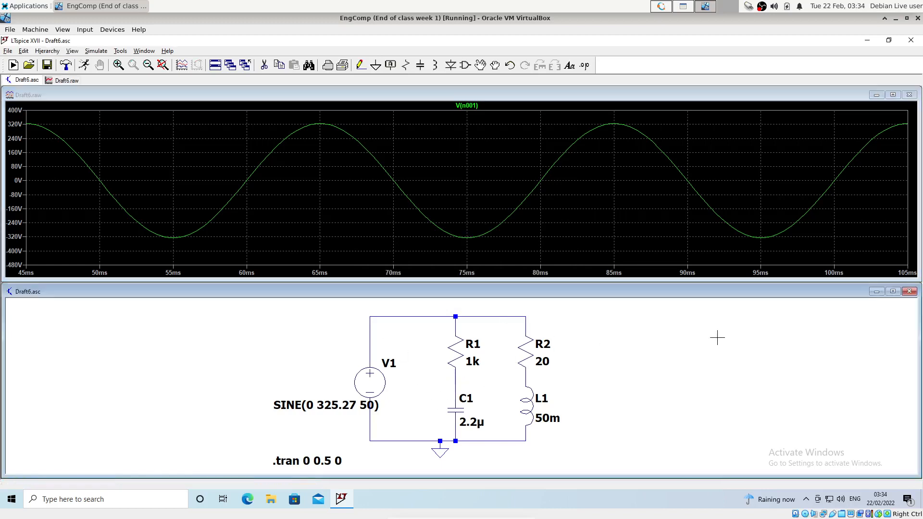
click(455, 408)
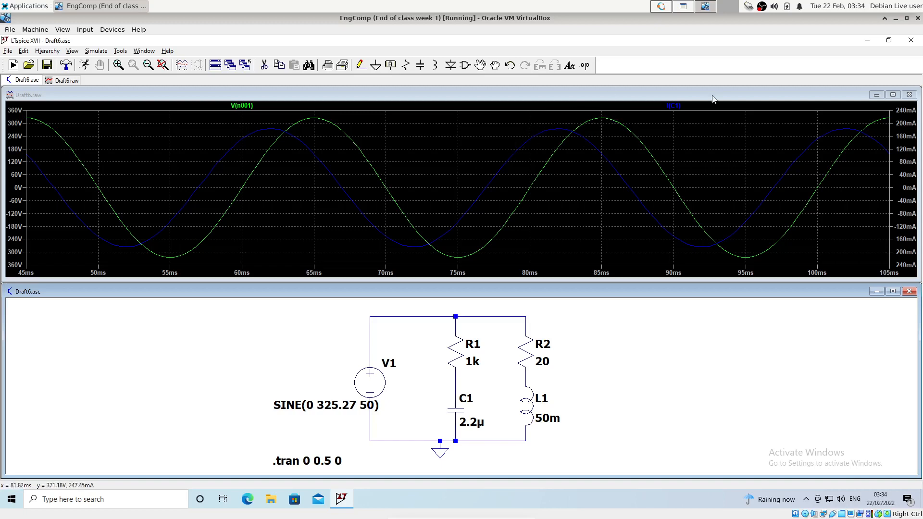
Attach a cursor to the I(C1) trace, place it on the peak near 82 ms to read the current, and close the readout.
click(678, 106)
click(677, 106)
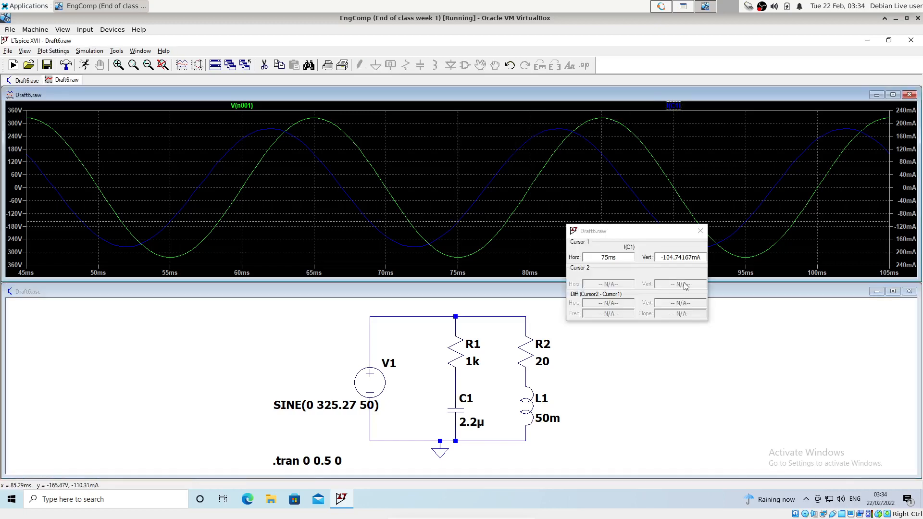
drag(457, 177, 557, 177)
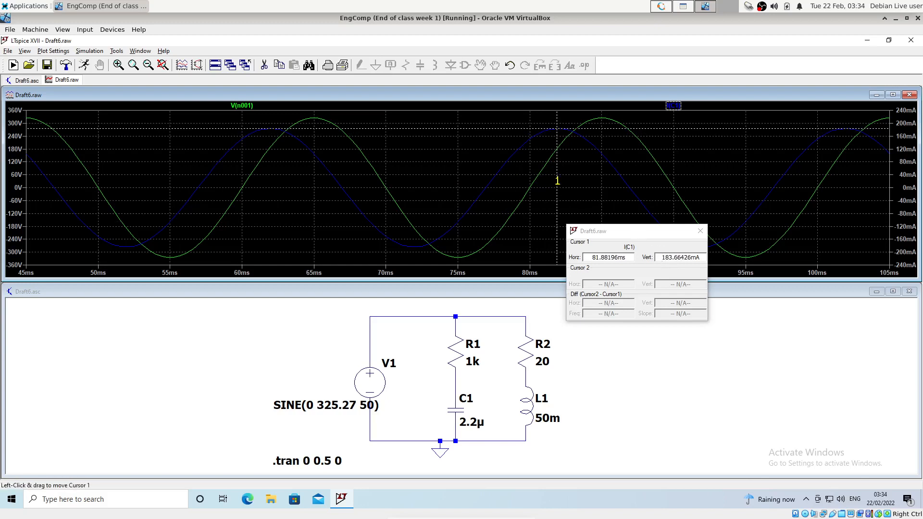
drag(558, 180, 558, 180)
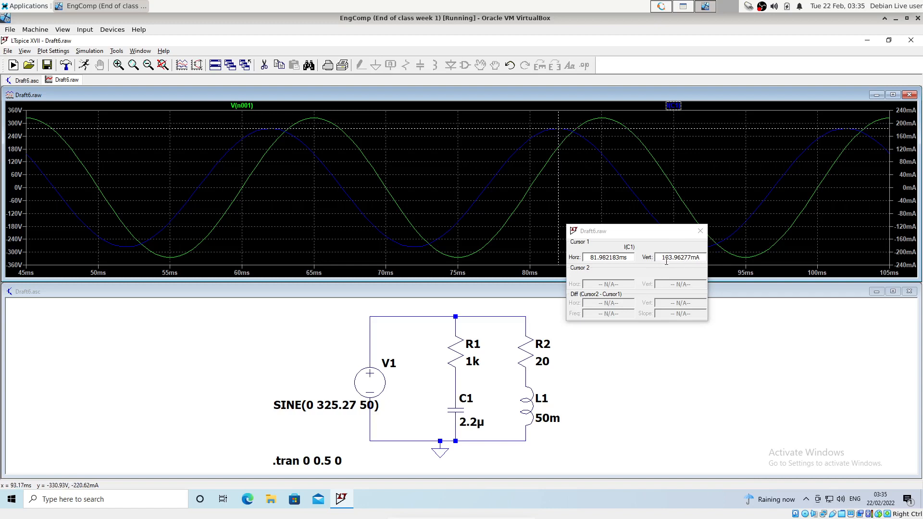
click(701, 231)
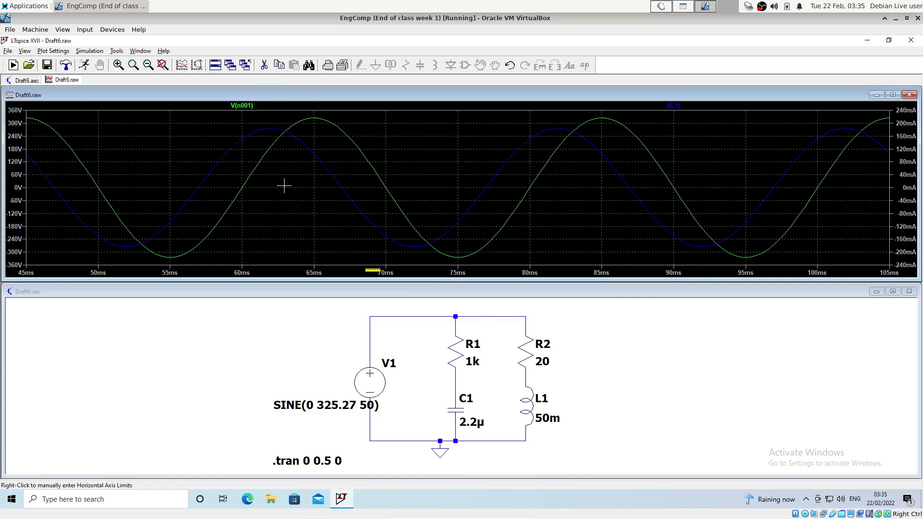
Delete resistor R2 from the schematic and undo the deletion.
click(264, 69)
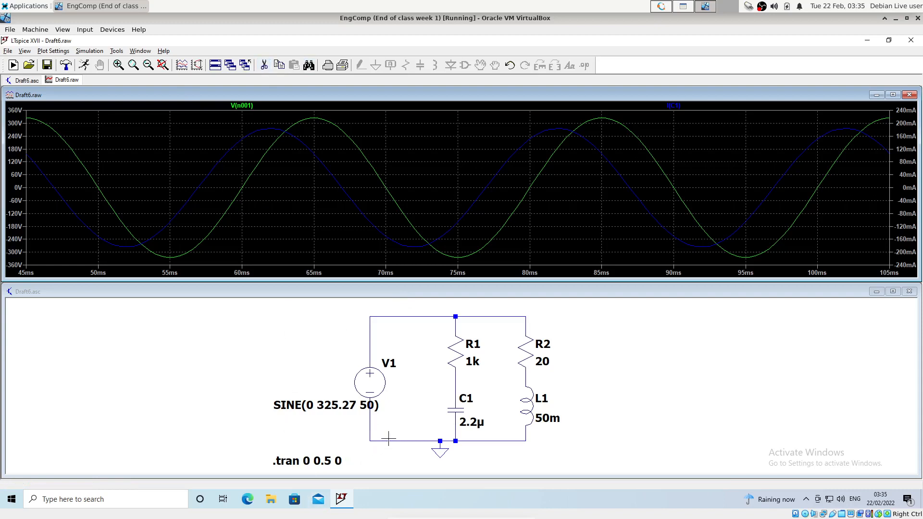
click(214, 354)
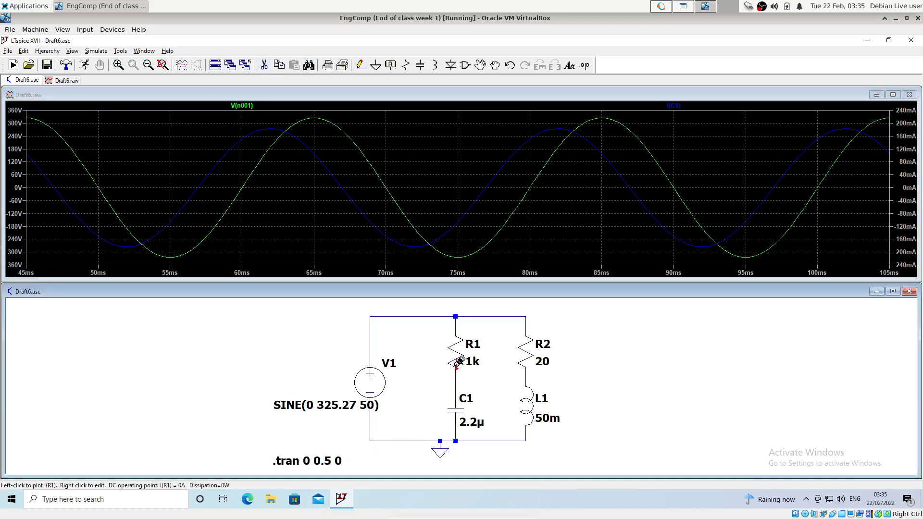
click(264, 65)
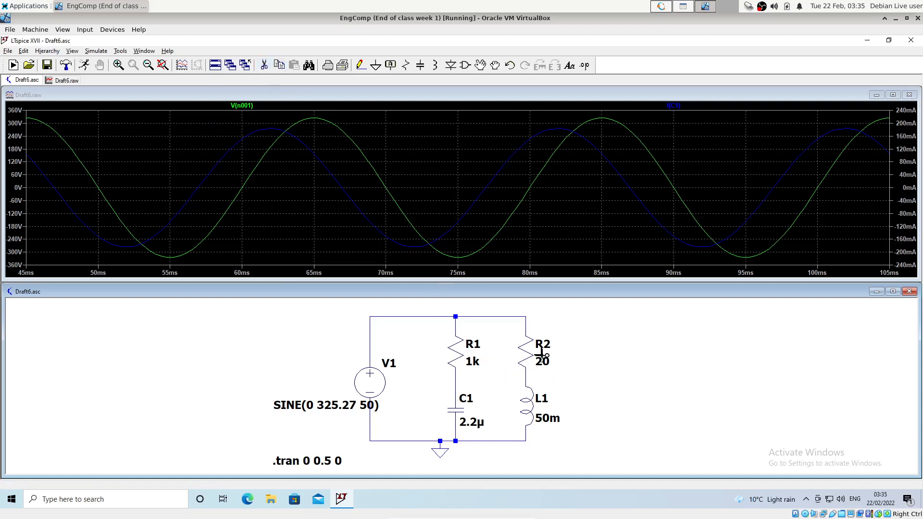
click(523, 353)
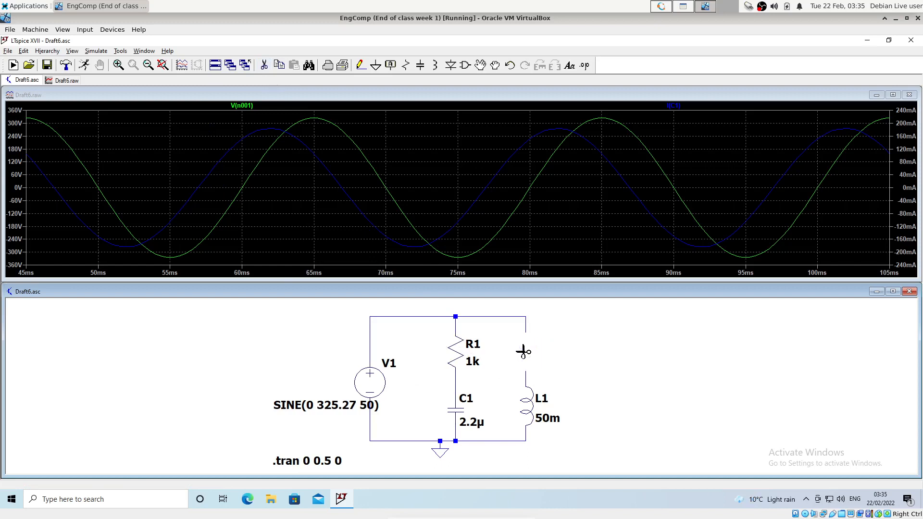
key(ctrl+z)
click(29, 53)
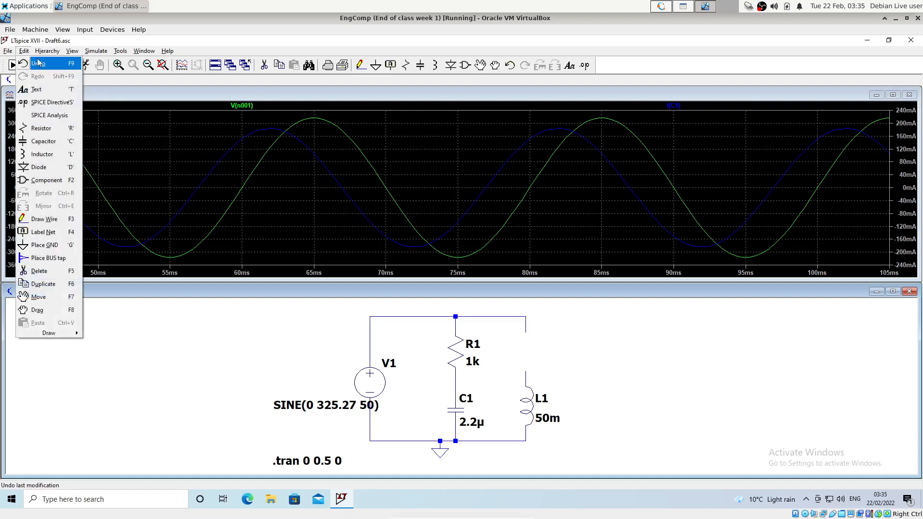
click(40, 61)
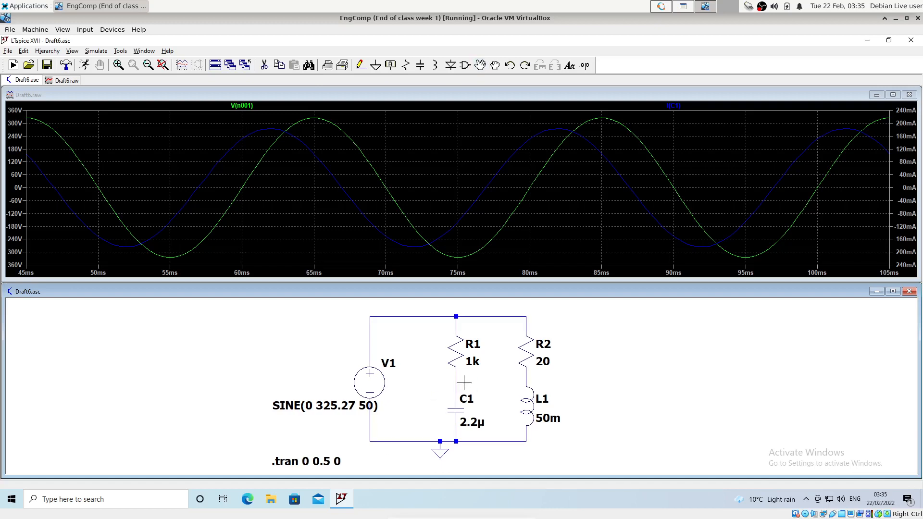
Place a single extra resistor, R3, in the empty area to the right of the R2 and L1 branch.
scroll(464, 382, down, 2)
scroll(464, 382, up, 2)
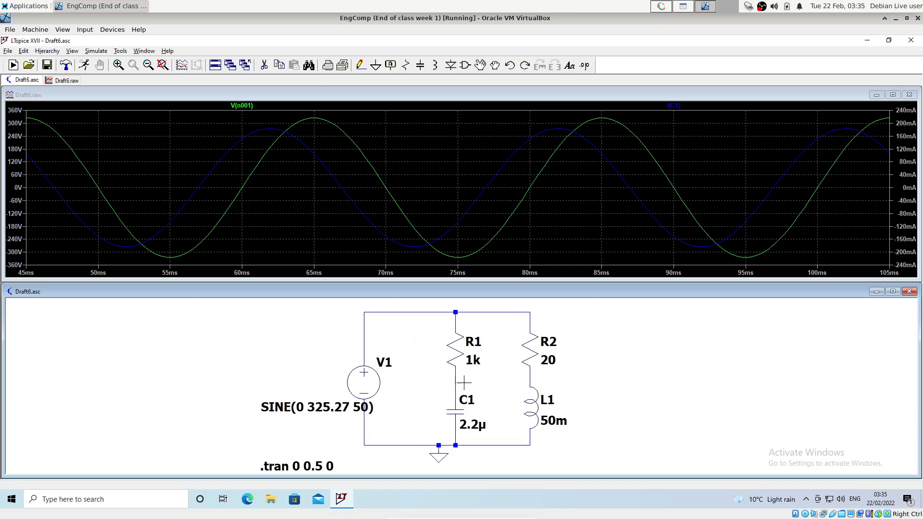
scroll(464, 383, down, 1)
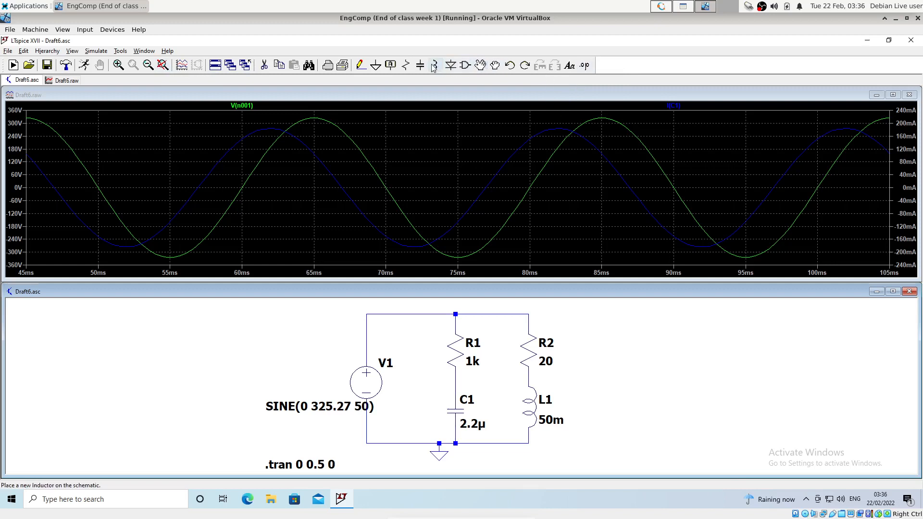
click(408, 66)
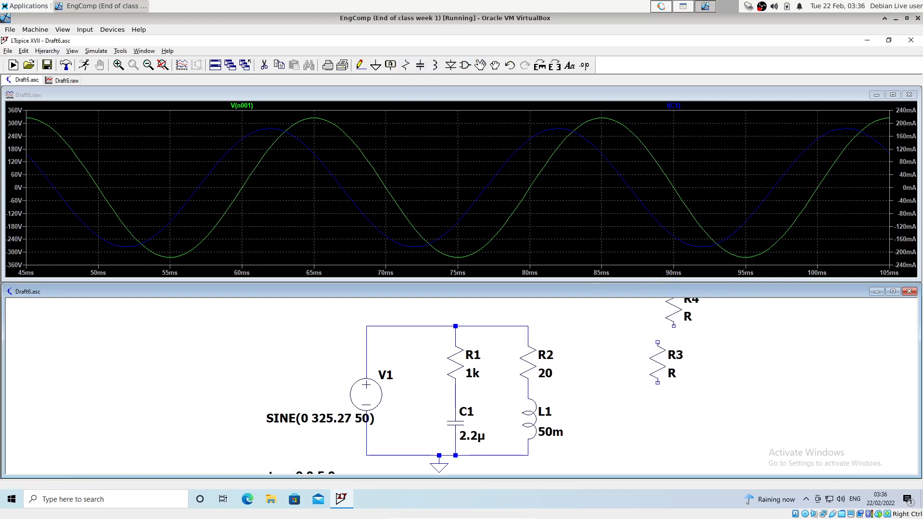
right_click(640, 316)
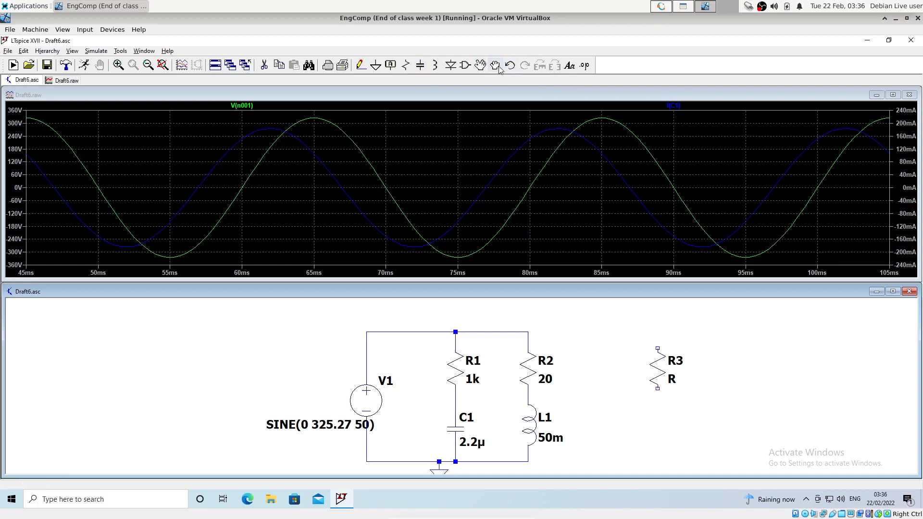
Pick up resistor R3 with the Move tool and try rotating it by 90 degrees.
click(480, 66)
click(659, 367)
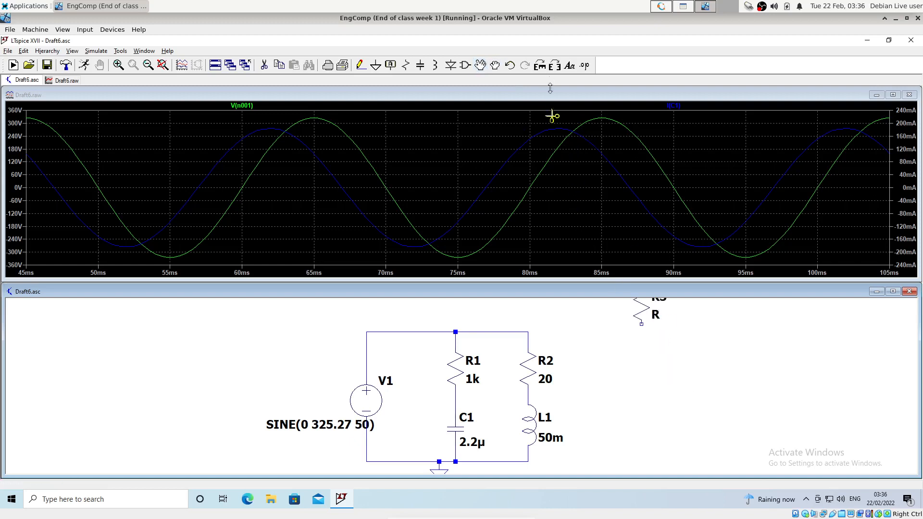
click(540, 66)
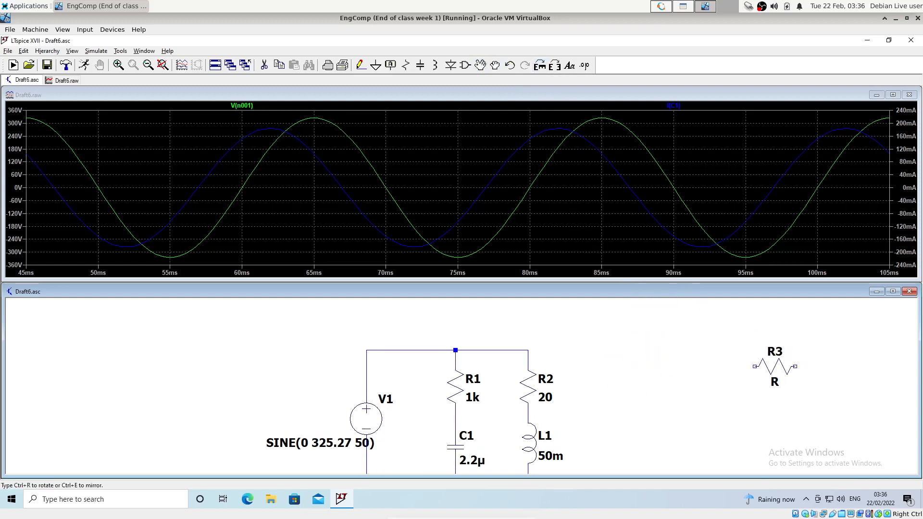
key(ctrl+r)
click(694, 376)
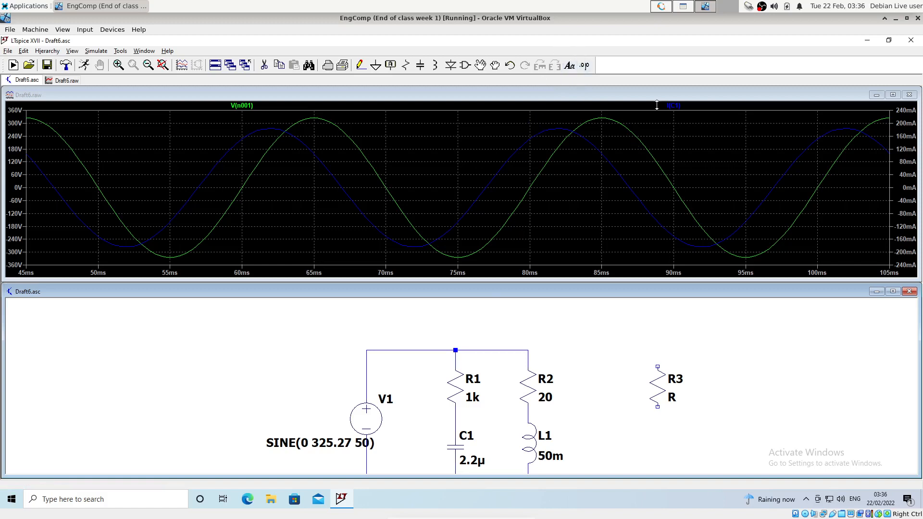
Delete the extra resistor R3 from the schematic.
key(Delete)
click(265, 67)
click(657, 386)
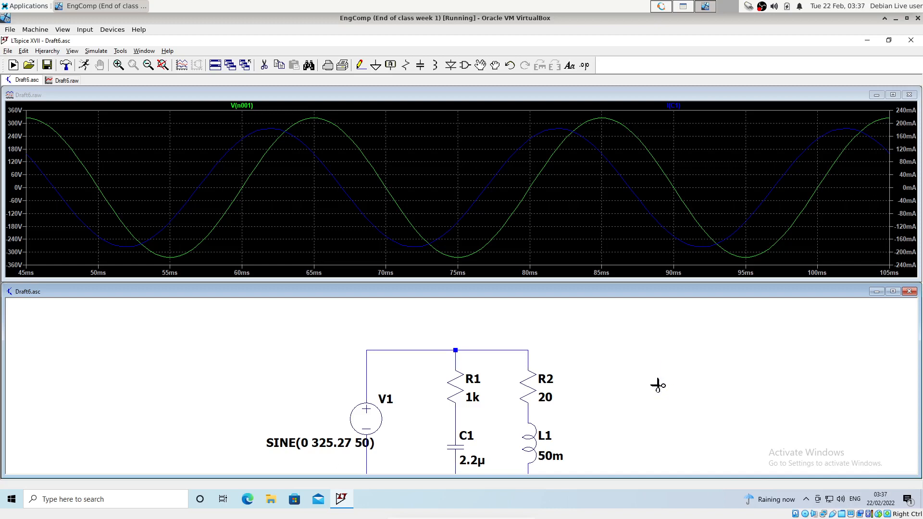